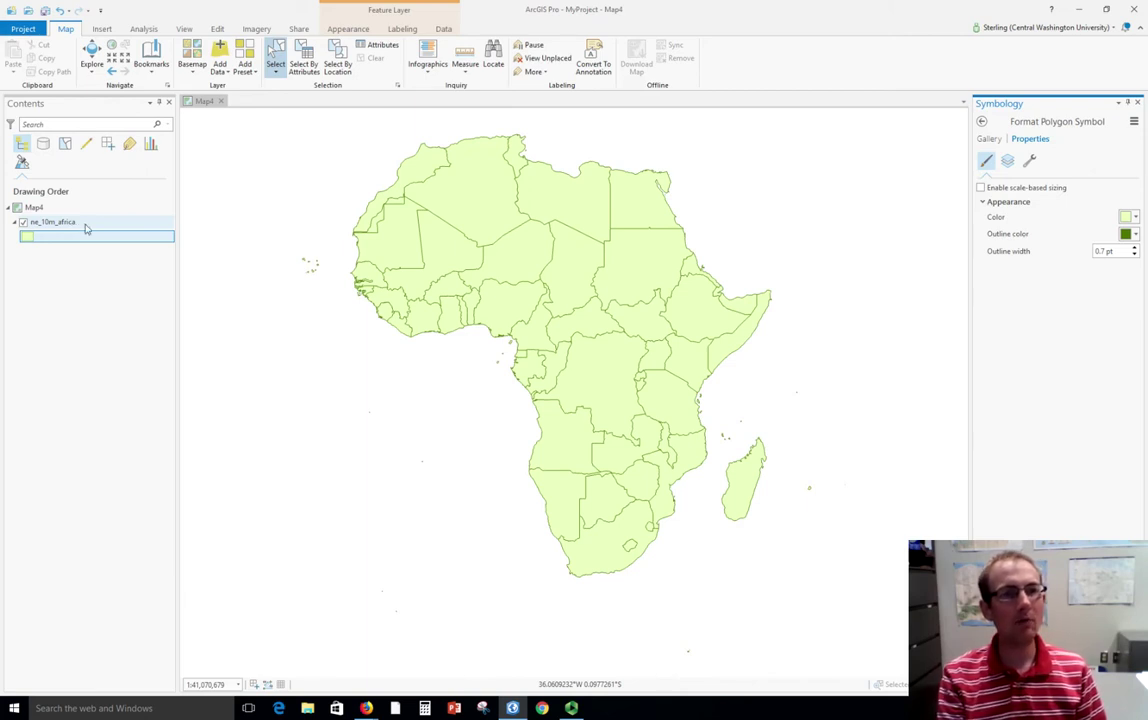
Select the ne_10m_africa countries layer in the Contents pane
{"action": "left_click", "coordinate": [86, 224]}
{"action": "right_click", "coordinate": [87, 224]}
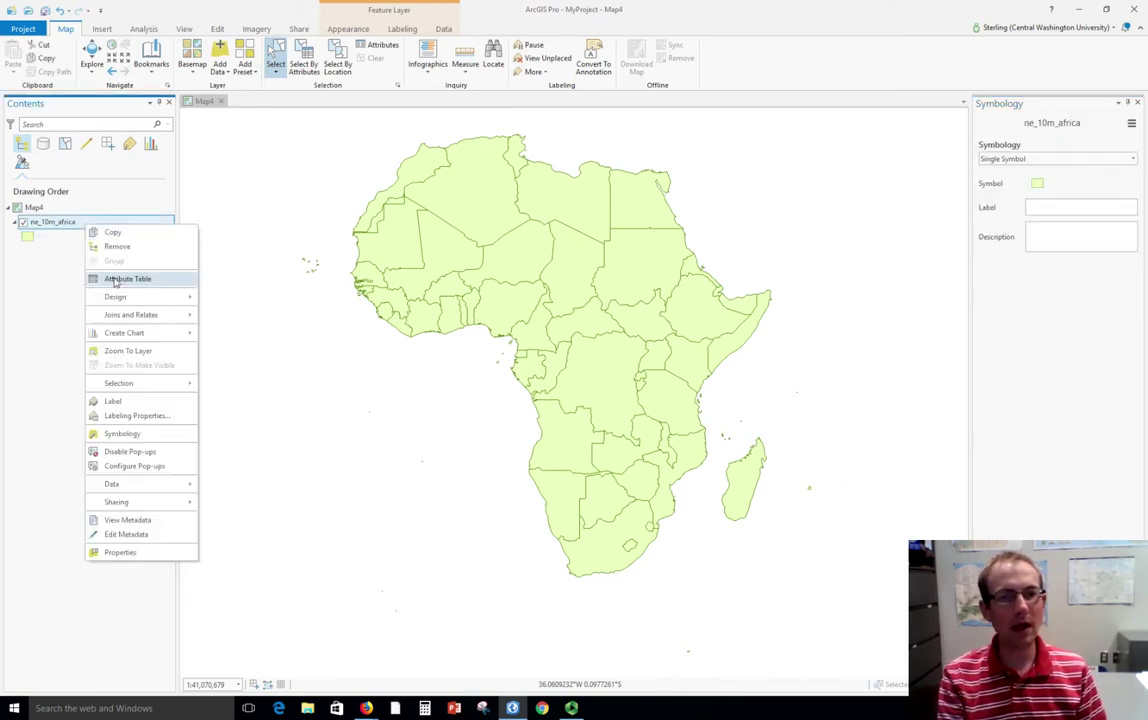
{"action": "left_click", "coordinate": [118, 279]}
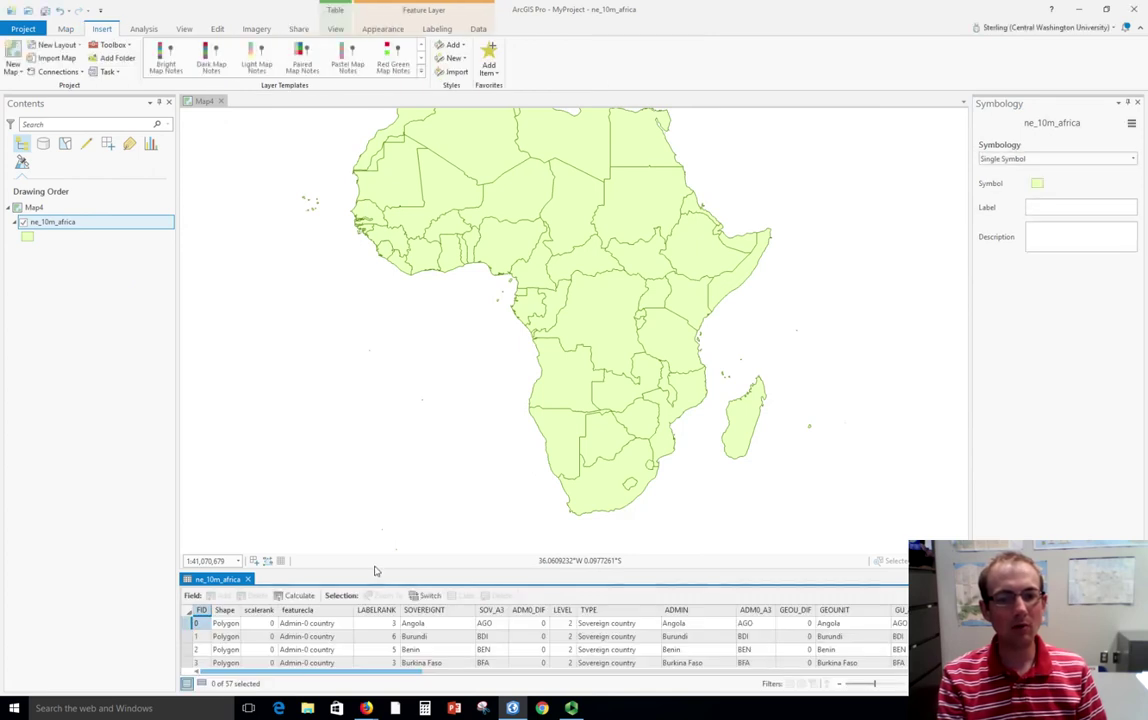
{"action": "left_click_drag", "start_coordinate": [375, 572], "coordinate": [377, 522]}
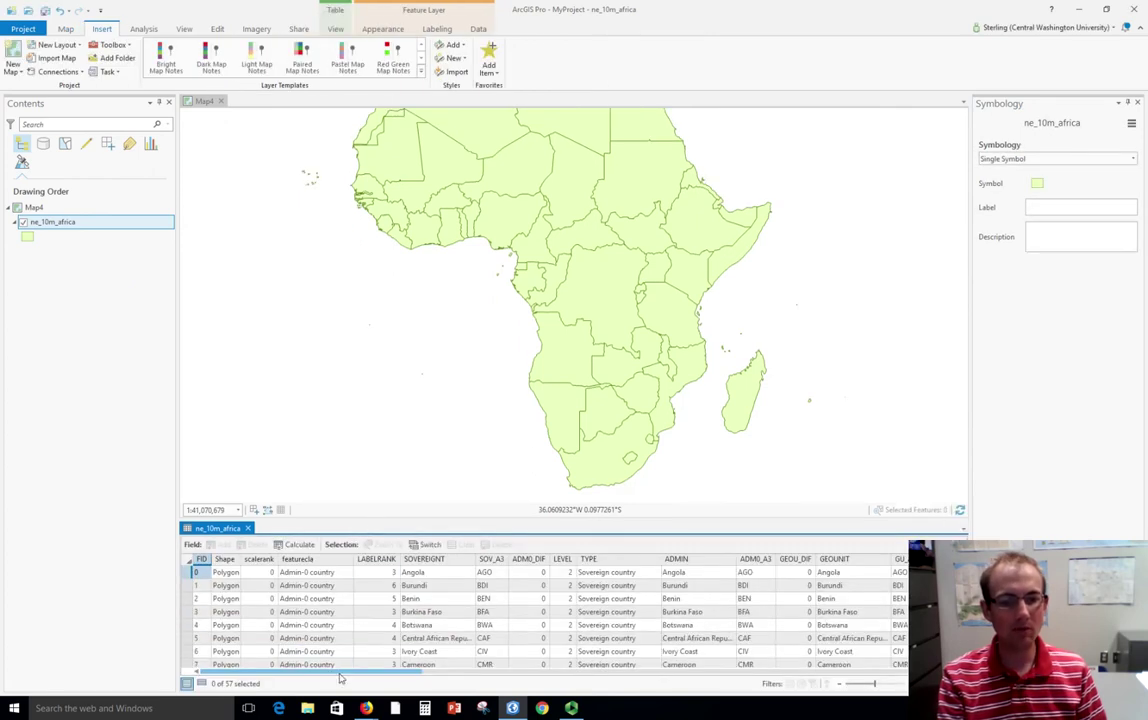
{"action": "left_click_drag", "start_coordinate": [340, 676], "coordinate": [766, 687]}
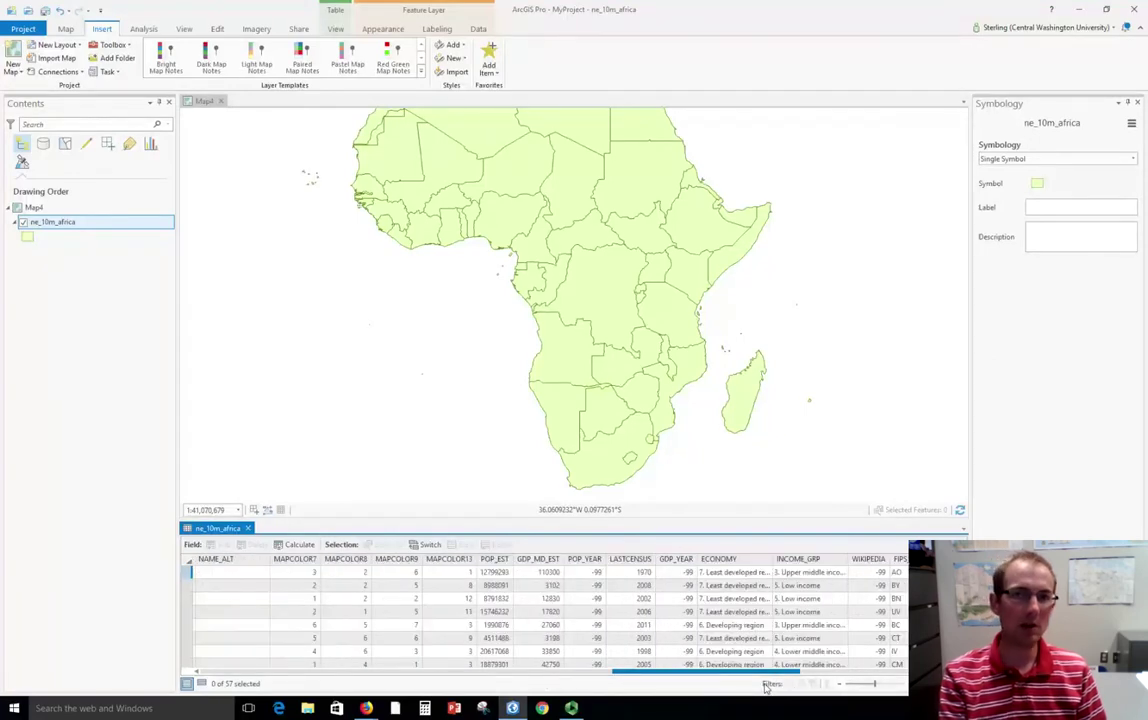
{"action": "left_click_drag", "start_coordinate": [766, 686], "coordinate": [577, 692]}
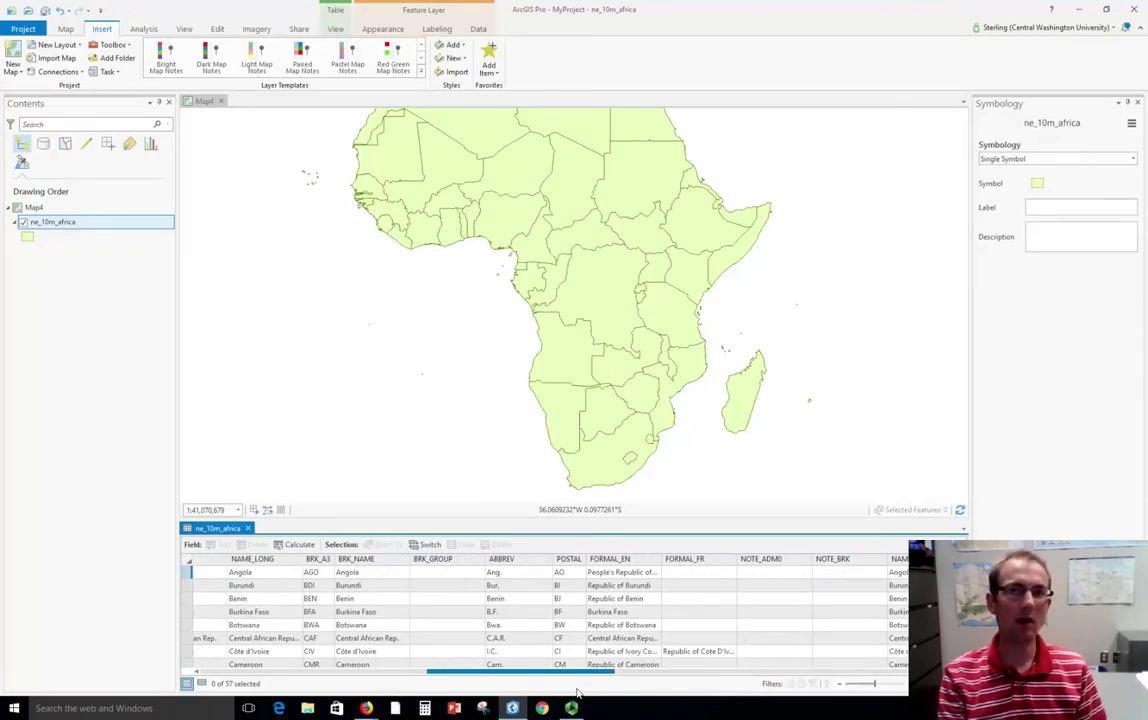
{"action": "left_click_drag", "start_coordinate": [577, 692], "coordinate": [523, 692]}
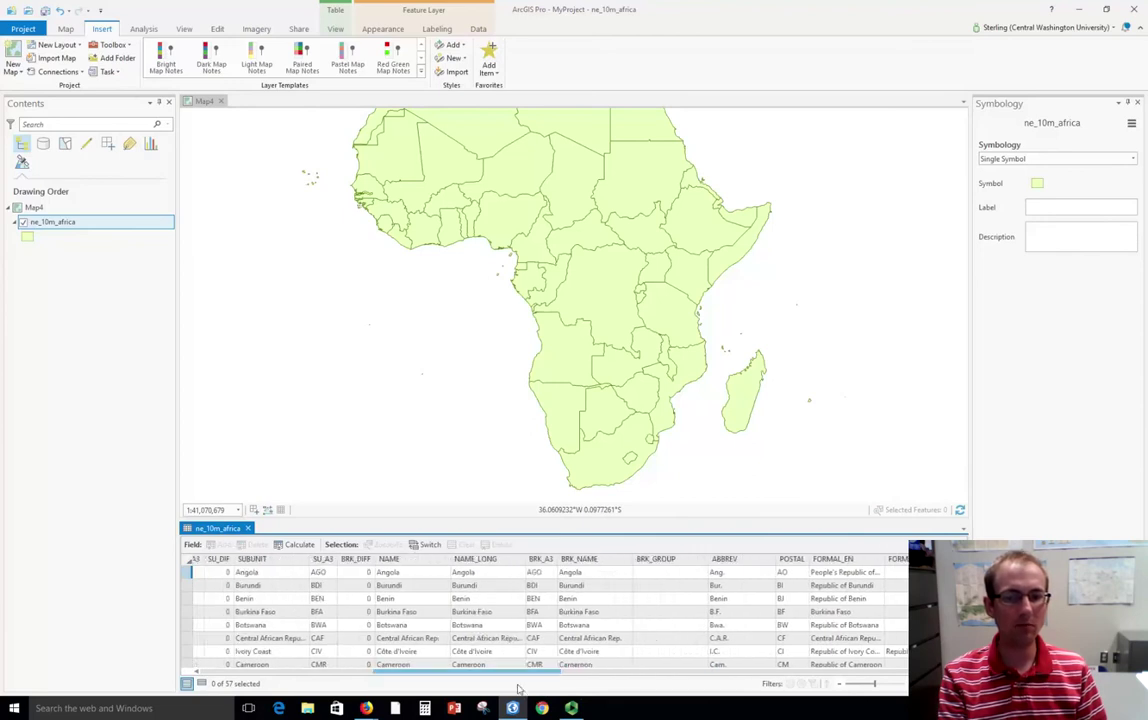
{"action": "left_click", "coordinate": [390, 559]}
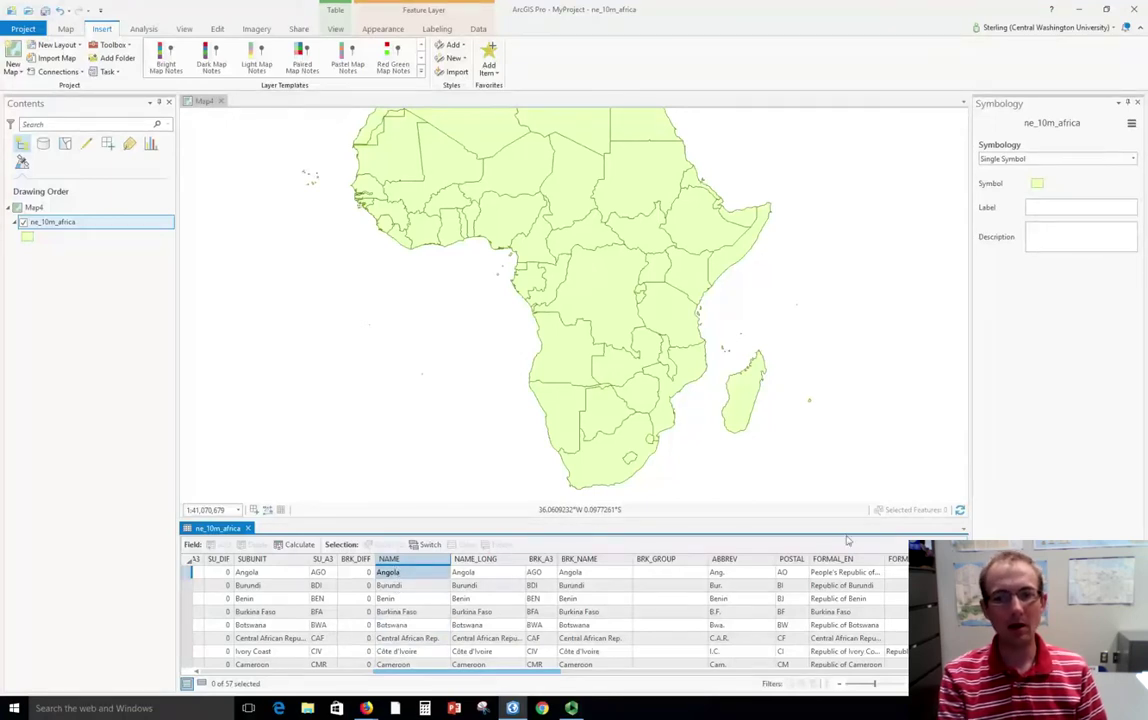
{"action": "left_click", "coordinate": [248, 528]}
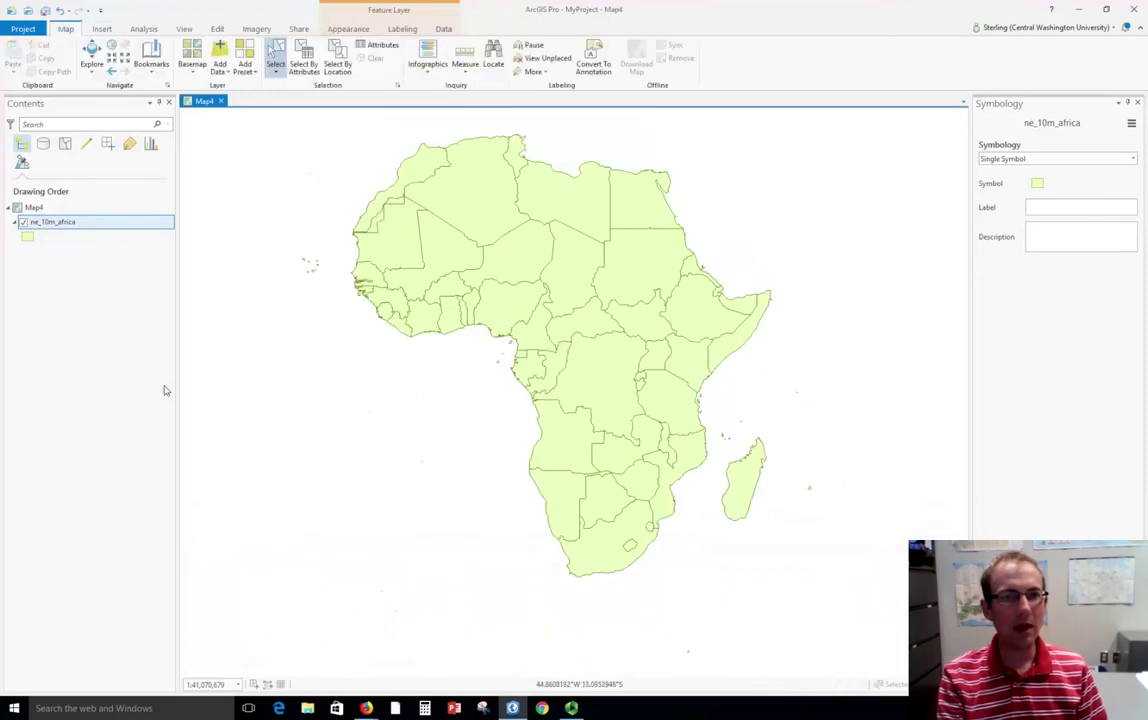
Turn on labels for the ne_10m_africa layer from its context menu
{"action": "right_click", "coordinate": [109, 224]}
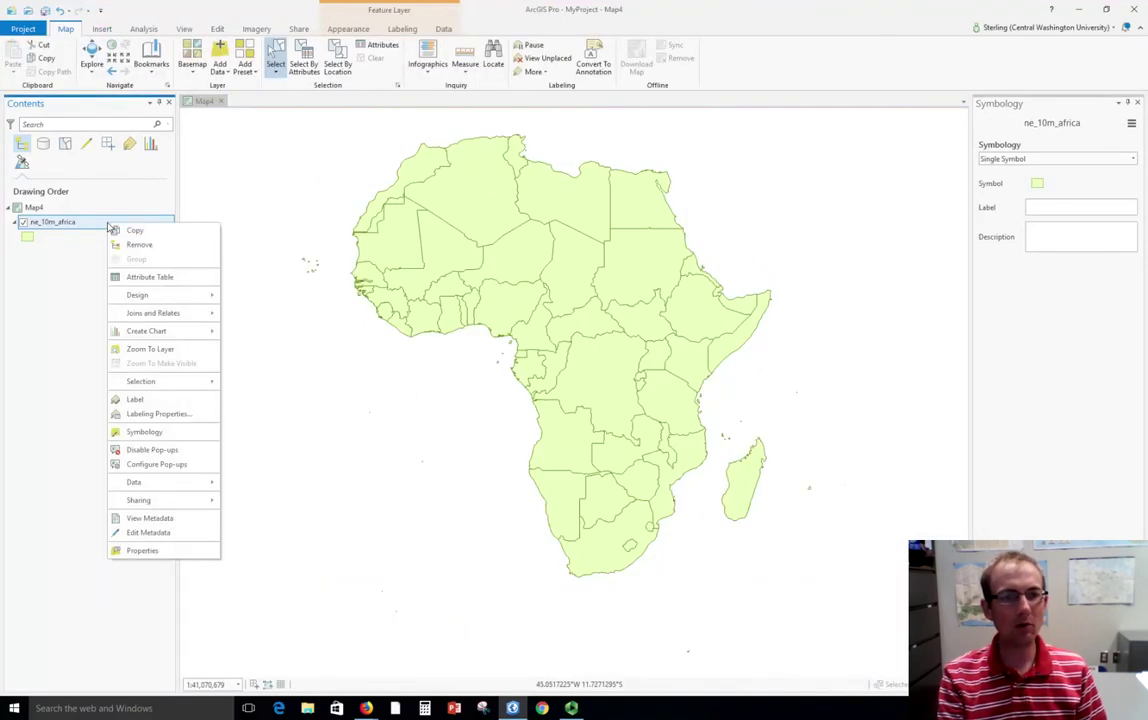
{"action": "left_click", "coordinate": [165, 404]}
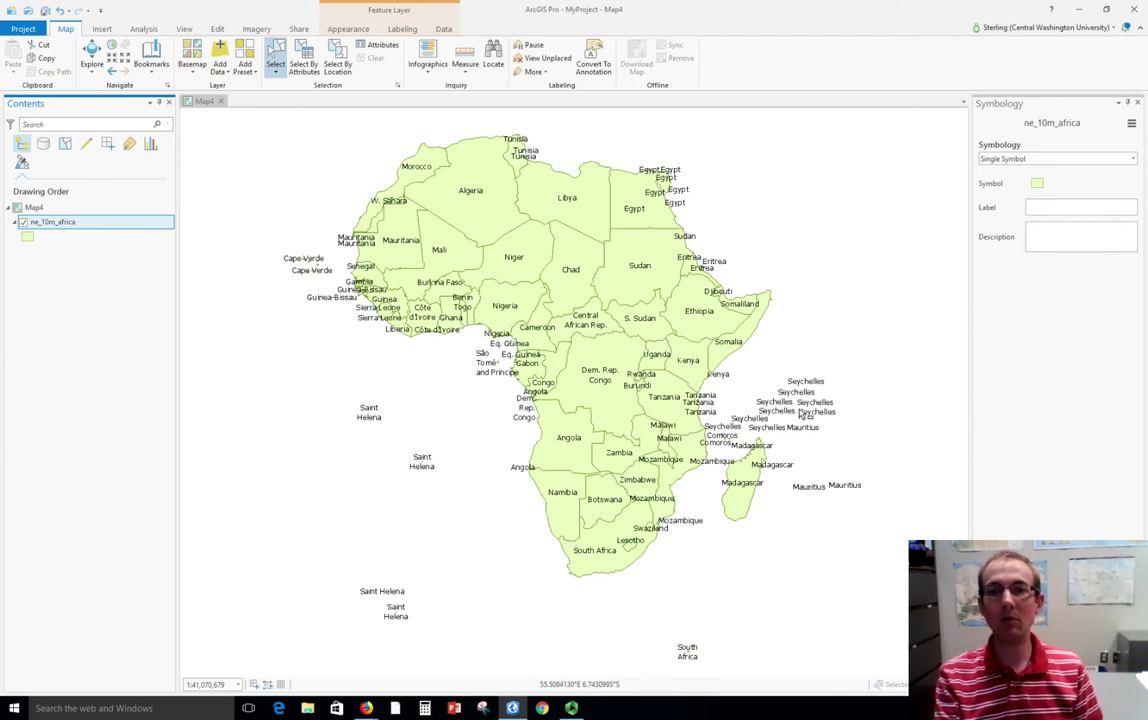
Open ne_10m_africa Labeling Properties, check the $feature.NAME expression, and view the Symbol settings
{"action": "right_click", "coordinate": [113, 231]}
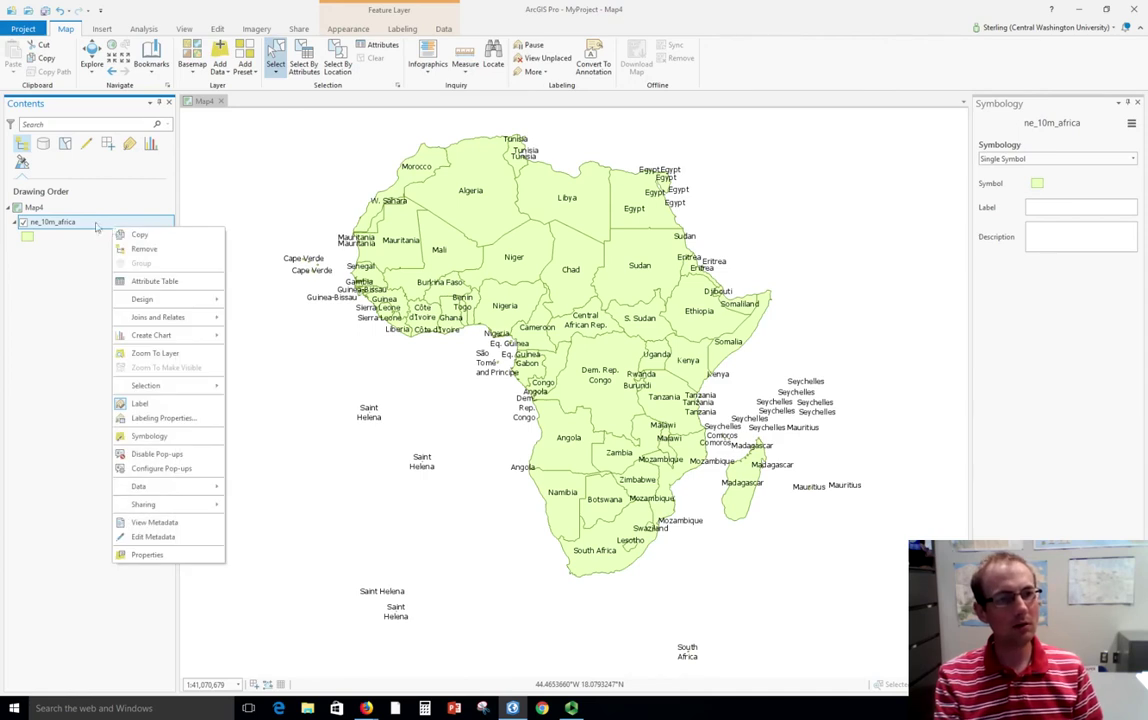
{"action": "left_click", "coordinate": [190, 427]}
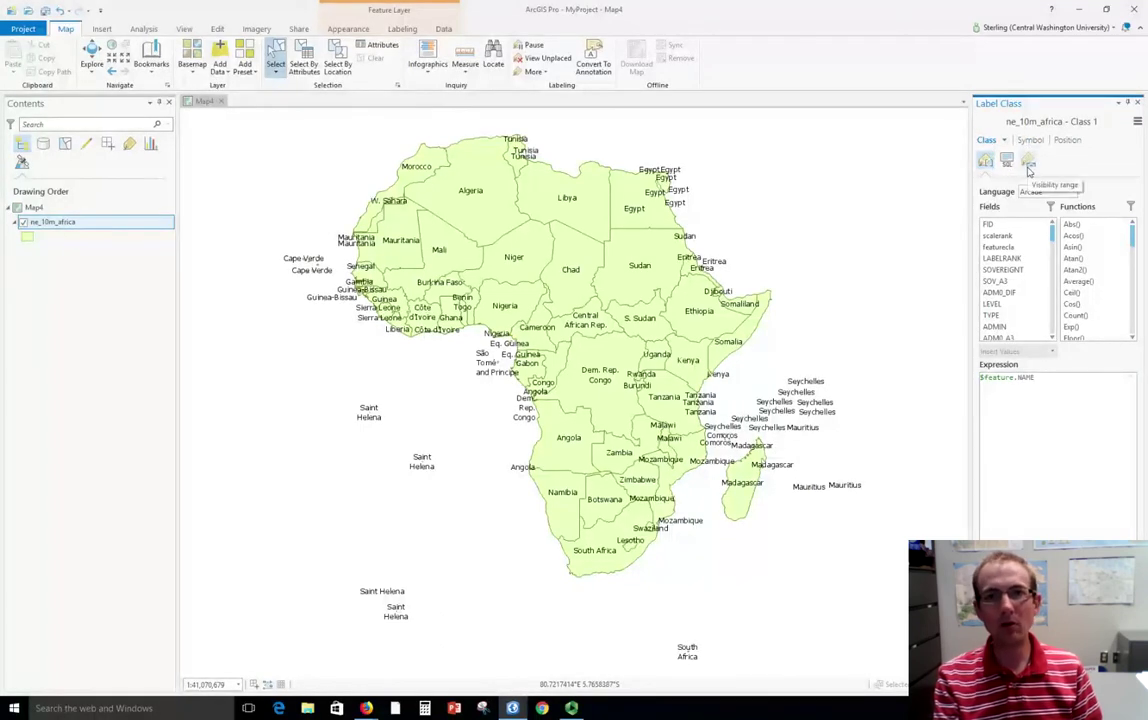
{"action": "double_click", "coordinate": [1026, 379]}
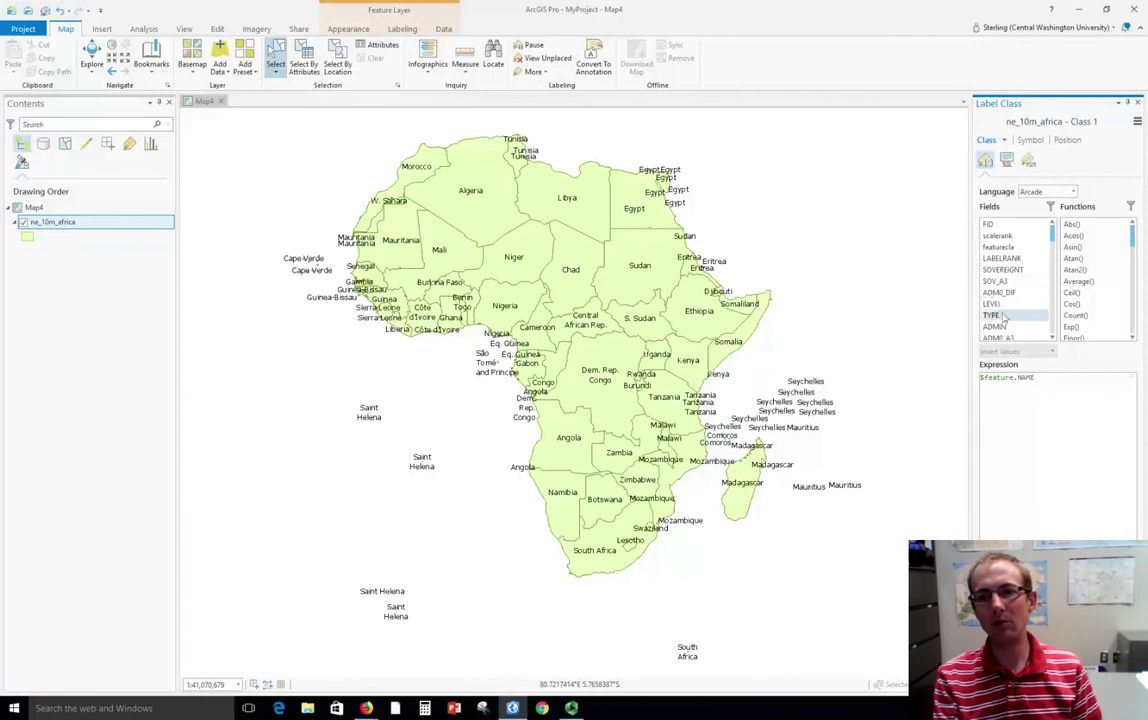
{"action": "left_click", "coordinate": [1030, 140]}
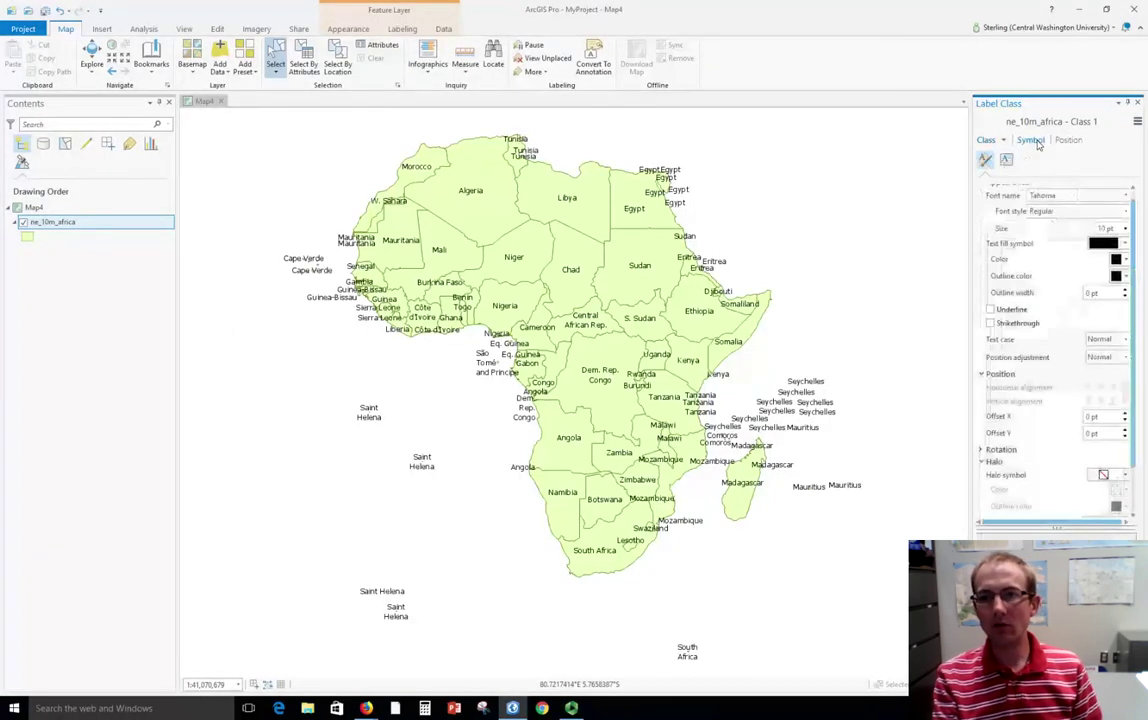
Change the country label text color from black to dark green
{"action": "scroll", "coordinate": [1131, 218], "scroll_direction": "up", "scroll_amount": 1}
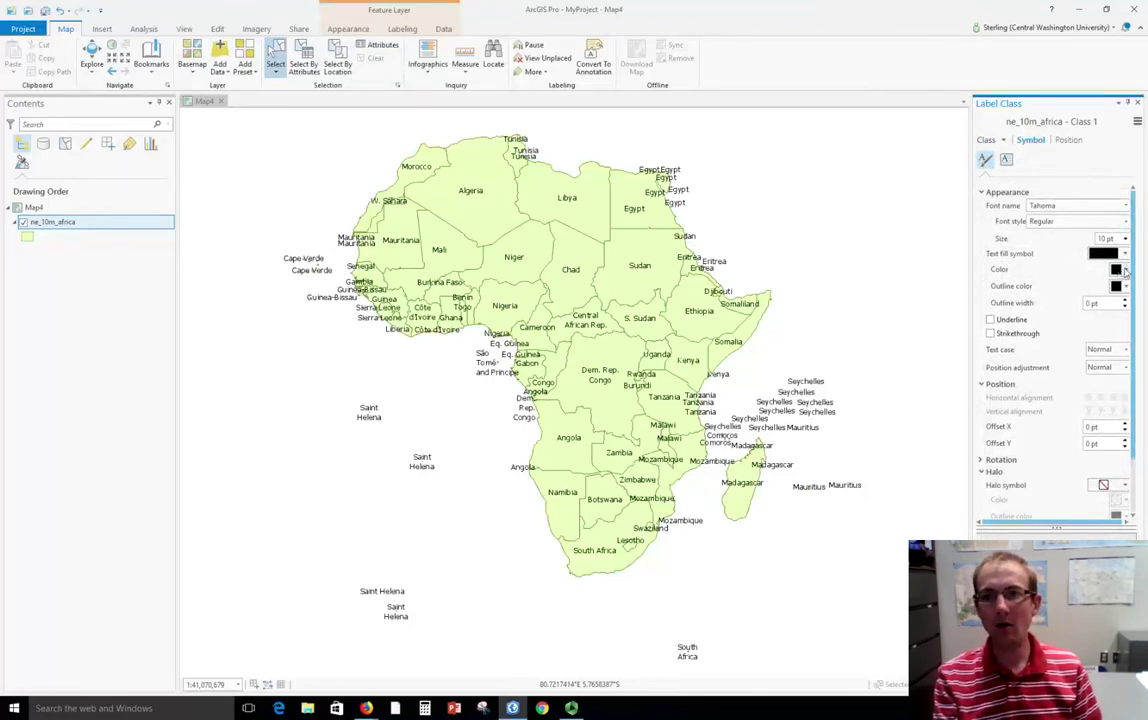
{"action": "left_click", "coordinate": [1126, 271]}
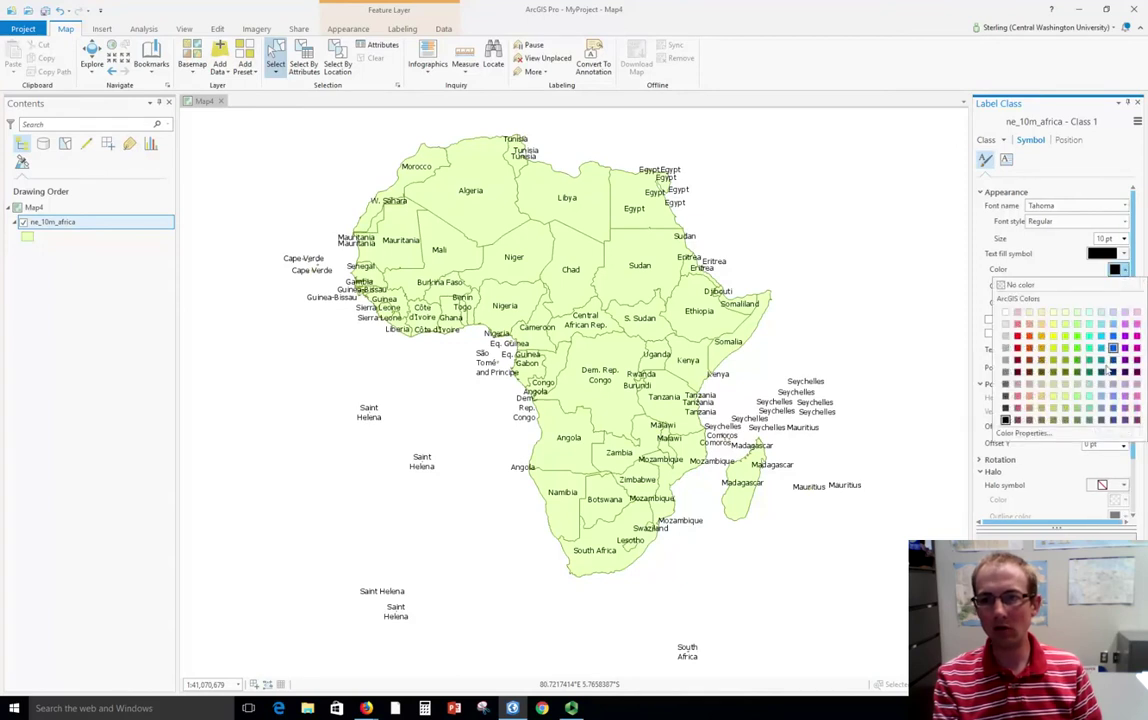
{"action": "left_click", "coordinate": [1089, 373]}
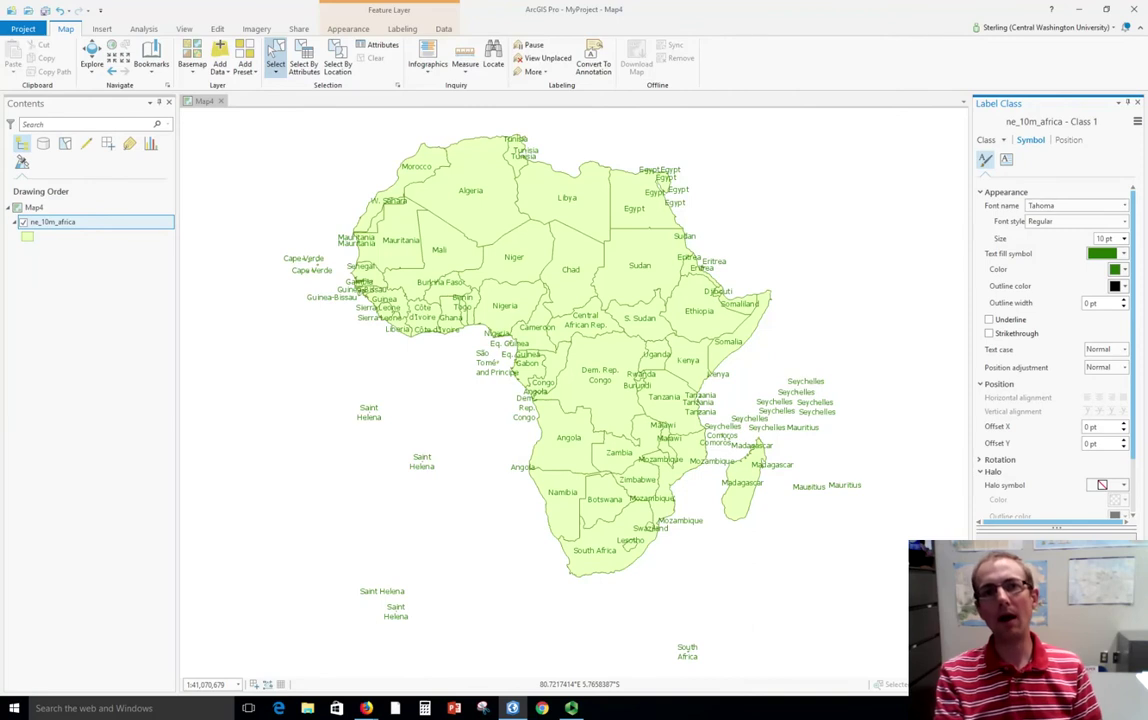
Set Remove duplicate labels to Remove all under Position conflict resolution
{"action": "left_click", "coordinate": [1066, 141]}
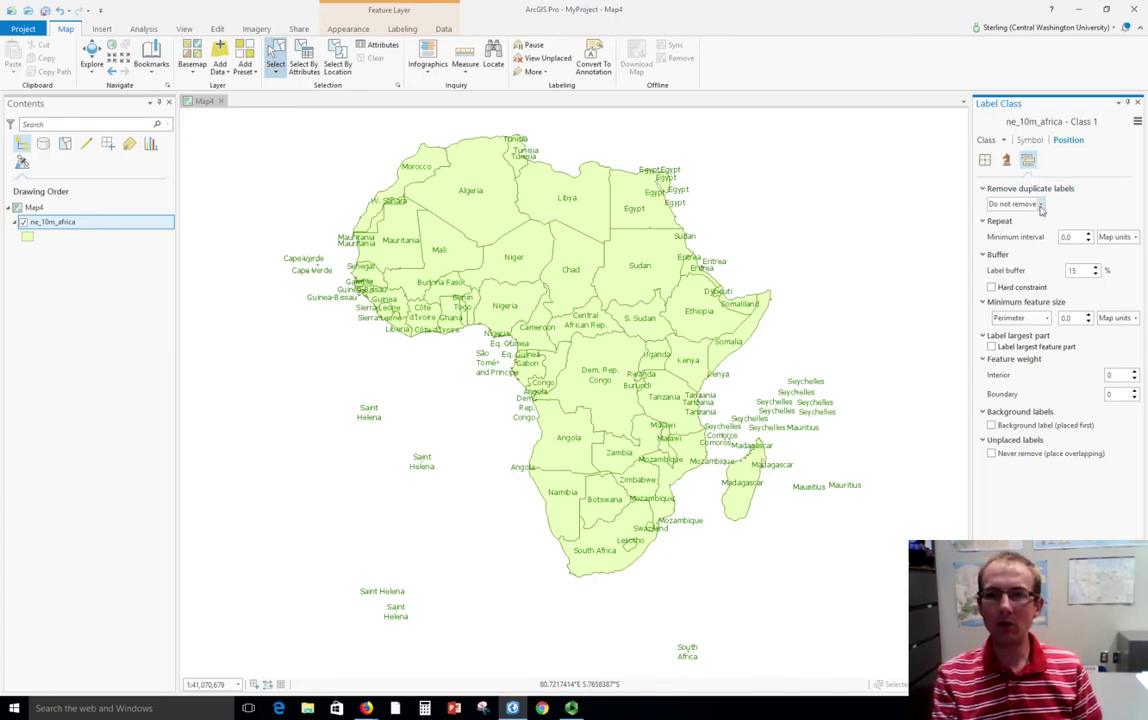
{"action": "left_click", "coordinate": [1040, 205]}
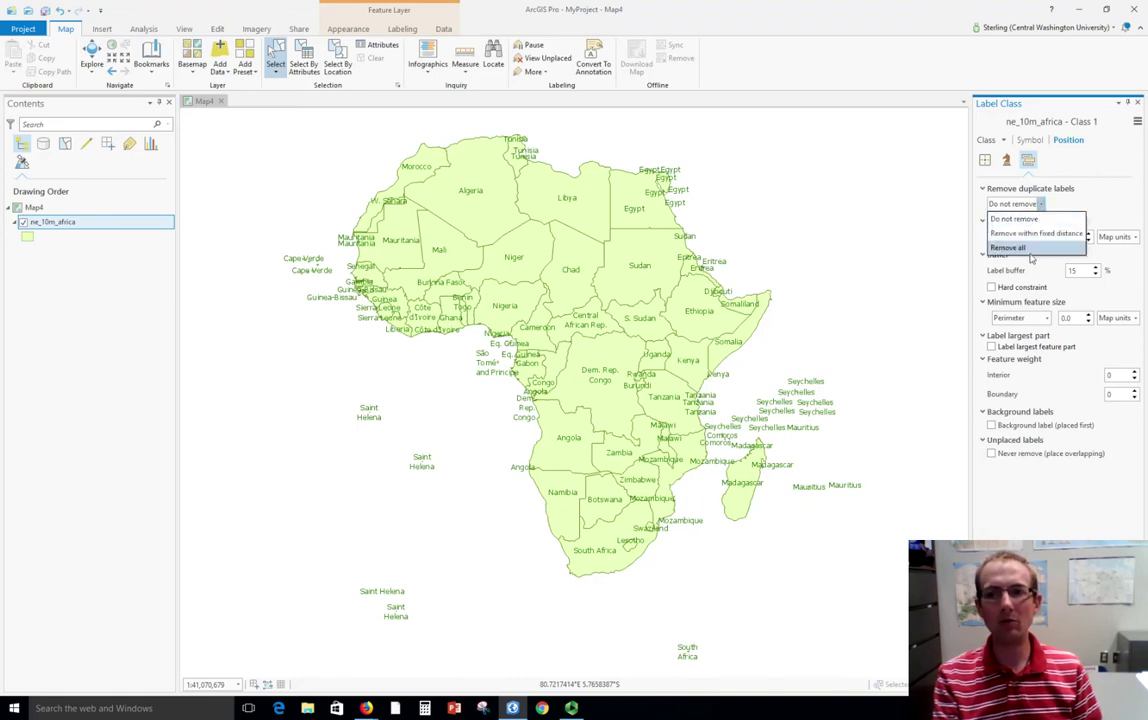
{"action": "left_click", "coordinate": [1030, 247]}
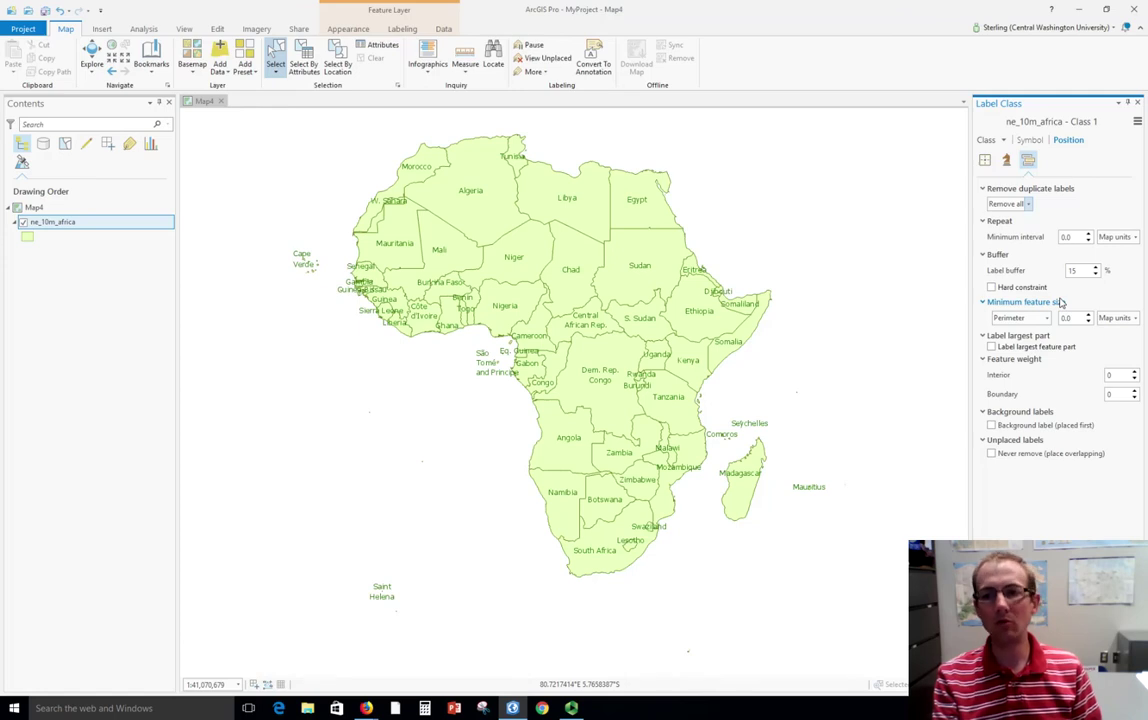
Expand the Stack options under Fitting strategy, then return to the label placement settings
{"action": "left_click", "coordinate": [1006, 161]}
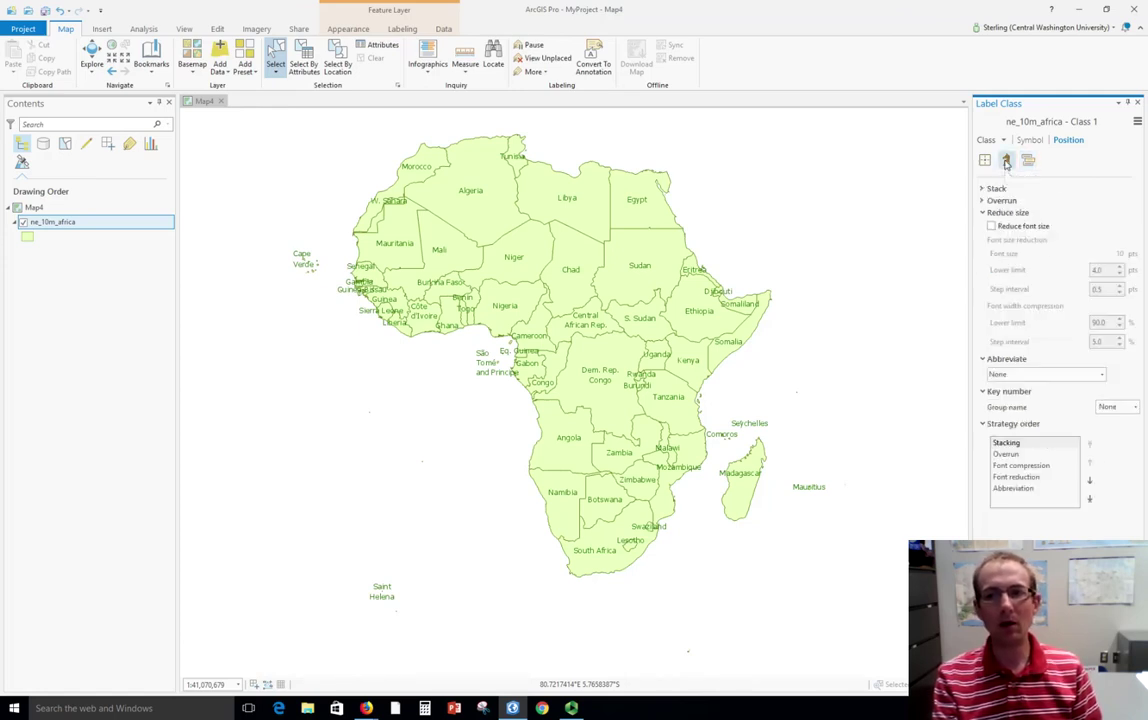
{"action": "left_click", "coordinate": [996, 189]}
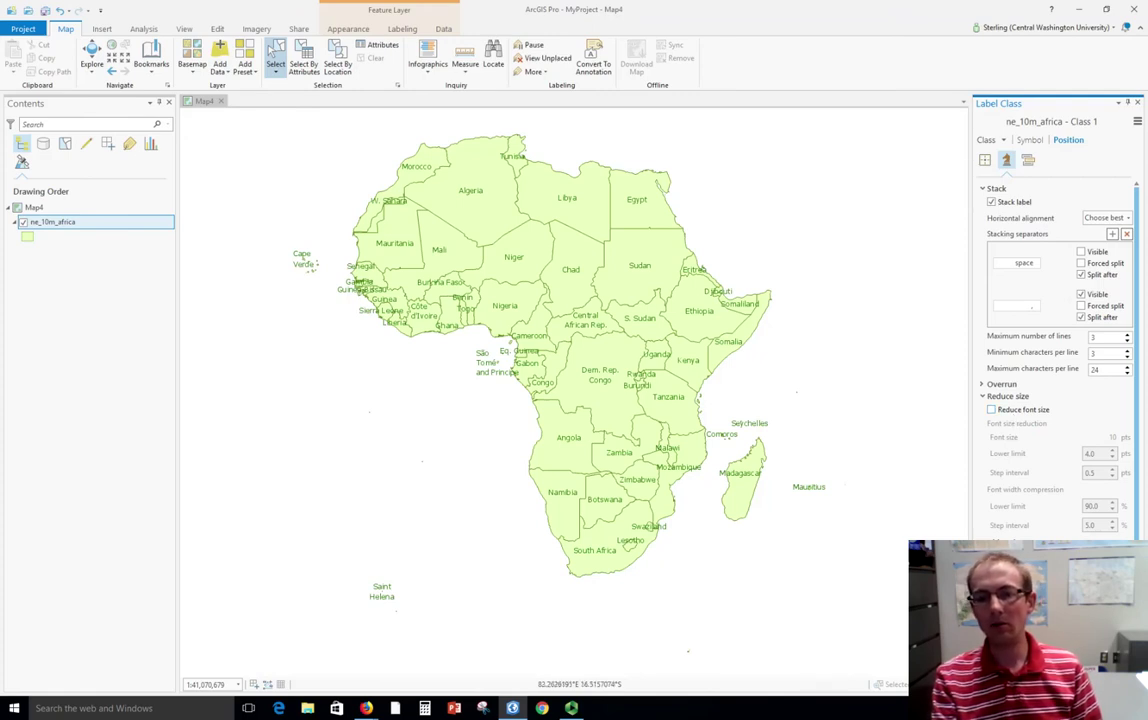
{"action": "scroll", "coordinate": [1058, 360], "scroll_direction": "down", "scroll_amount": 1}
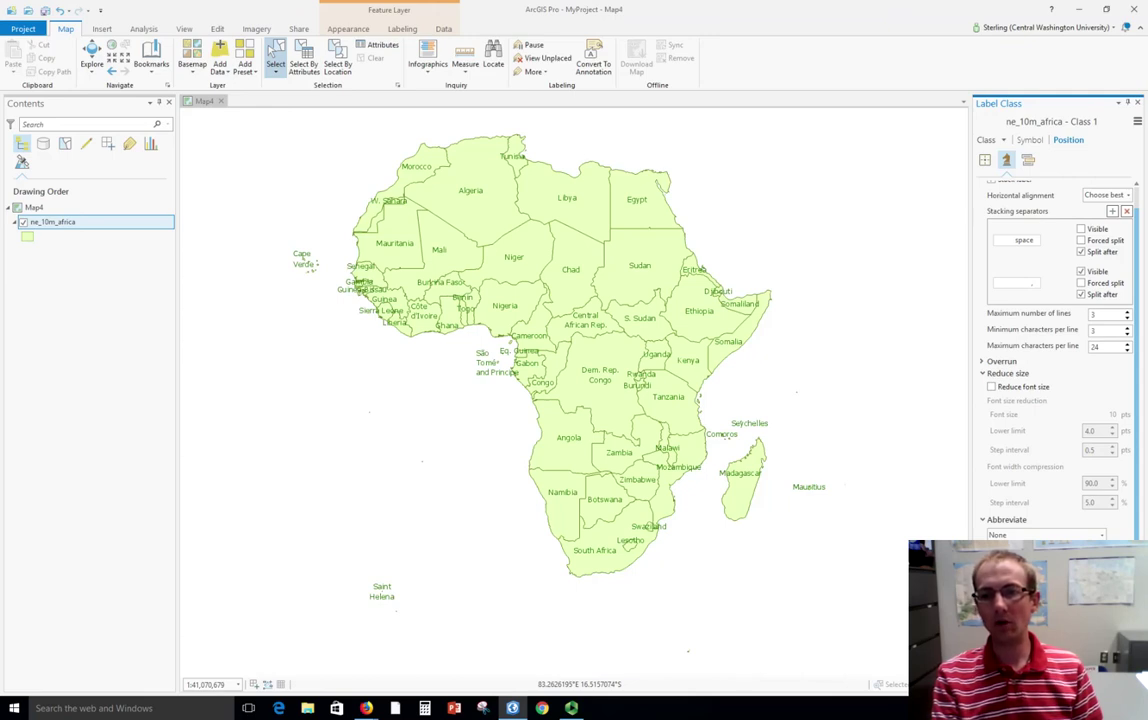
{"action": "left_click", "coordinate": [986, 161]}
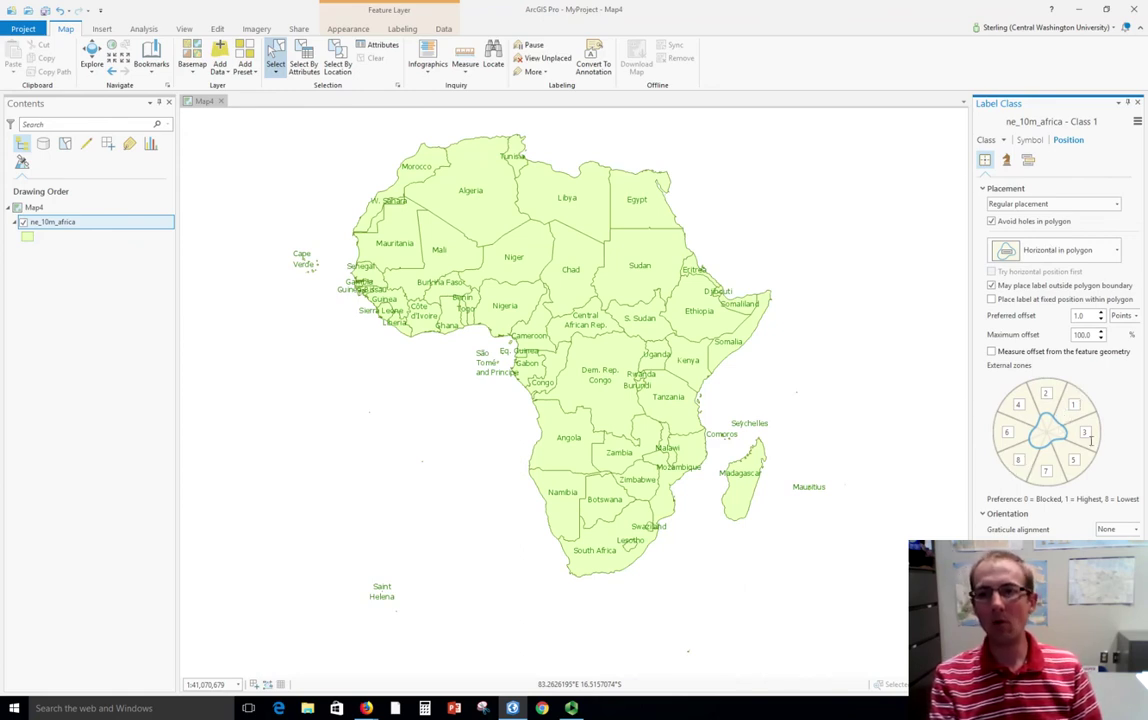
Try Straight in polygon label placement, then revert to Horizontal in polygon
{"action": "left_click", "coordinate": [1060, 250]}
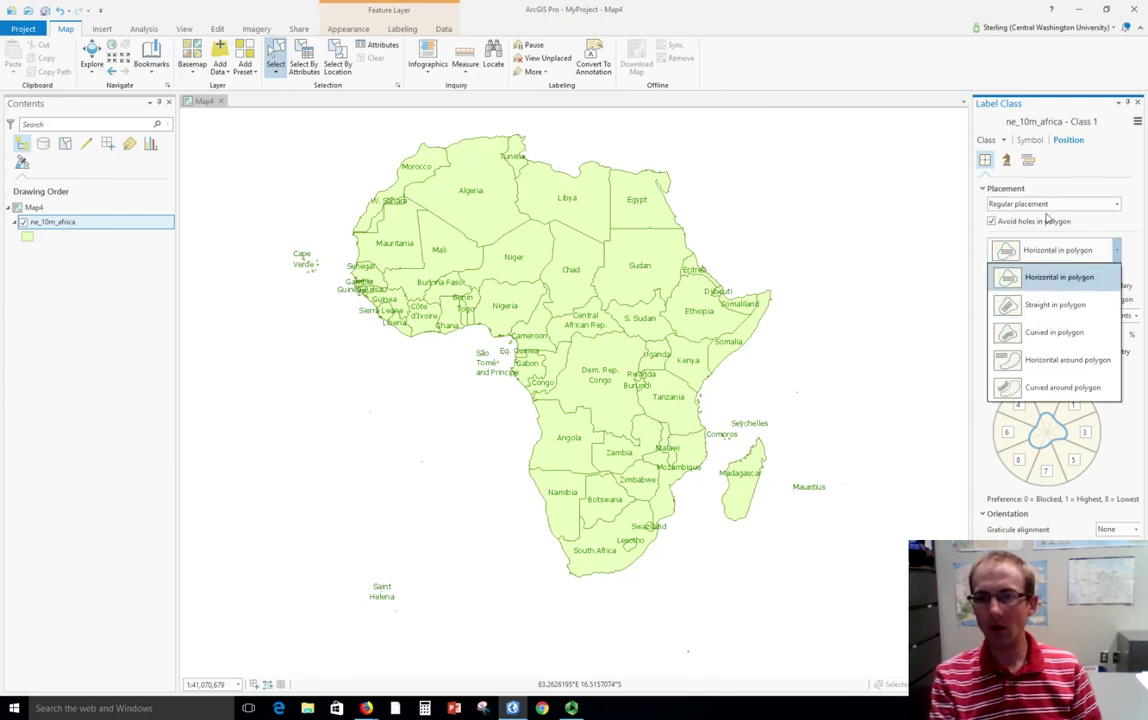
{"action": "left_click", "coordinate": [1050, 307]}
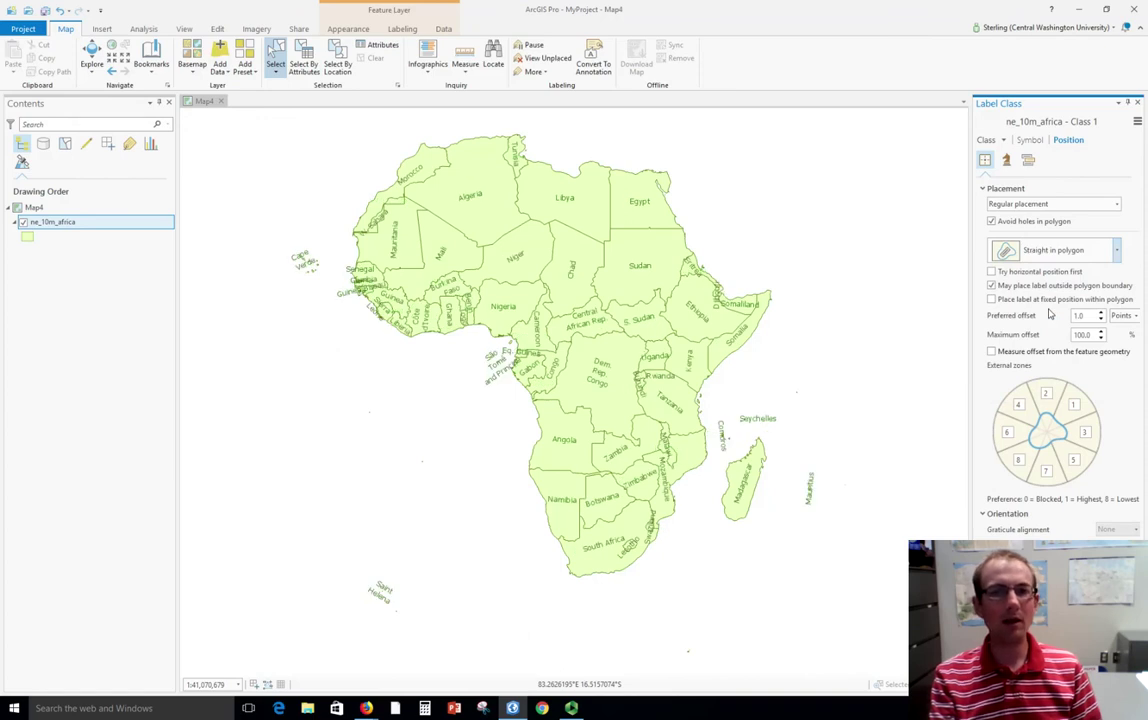
{"action": "left_click", "coordinate": [1068, 250]}
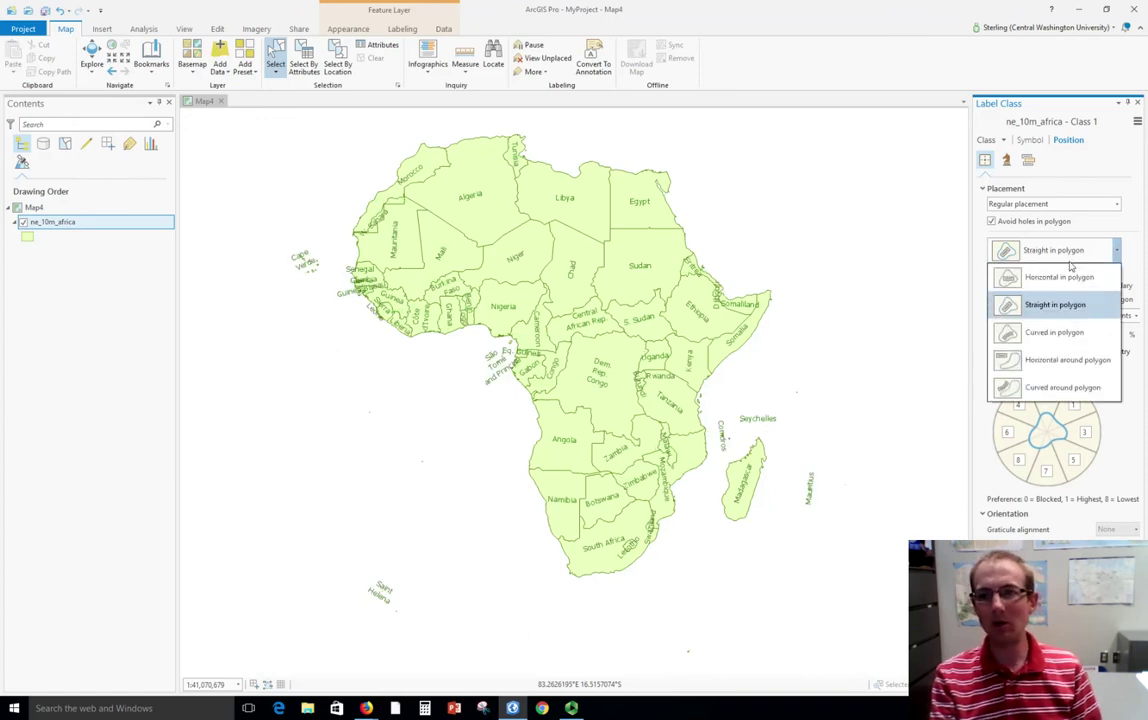
{"action": "left_click", "coordinate": [1071, 279]}
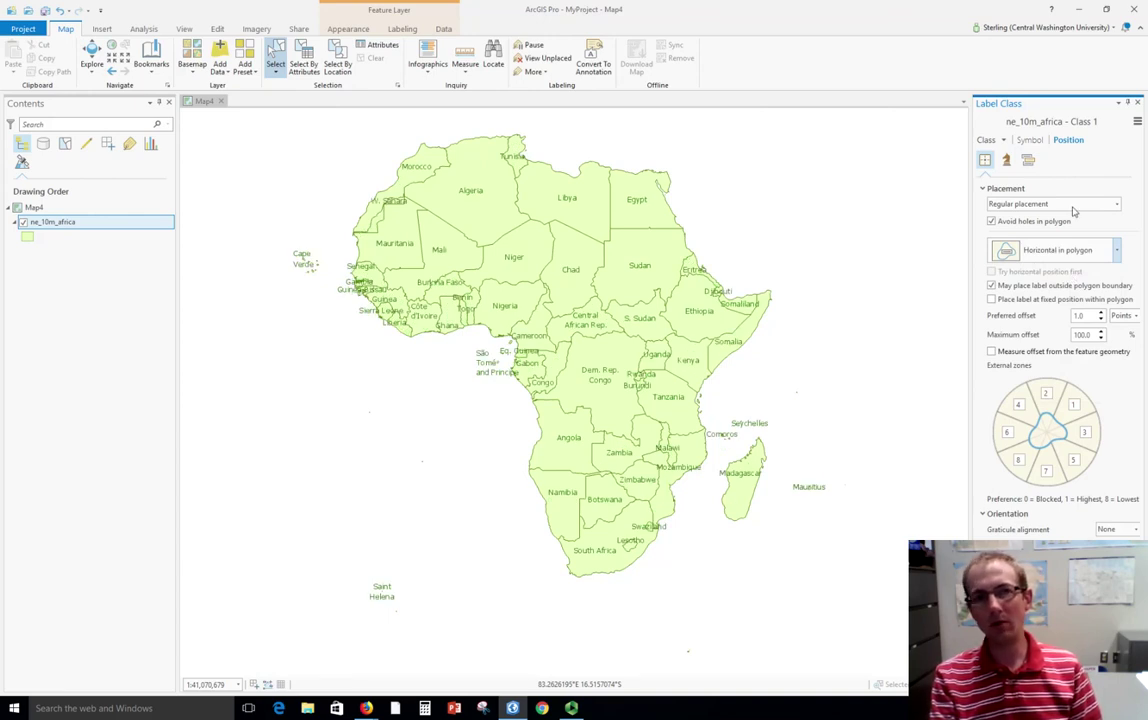
Try Boundary placement, inspect the labels zoomed in, then switch back to Regular placement
{"action": "left_click", "coordinate": [1070, 205]}
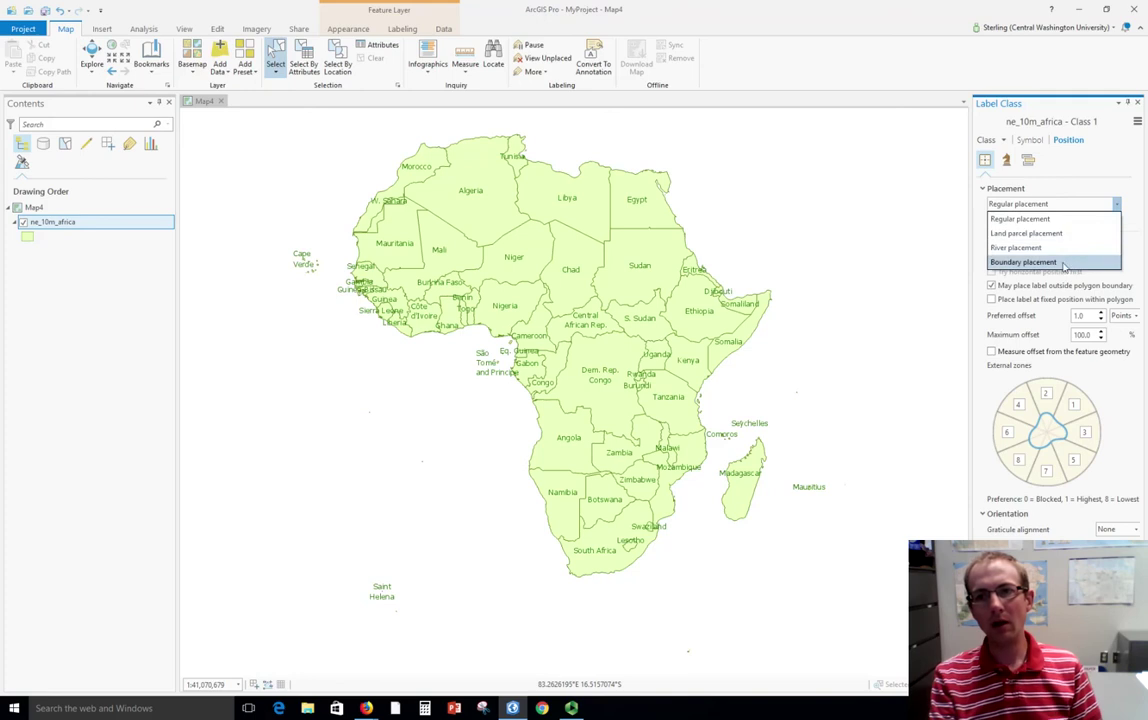
{"action": "left_click", "coordinate": [1060, 262]}
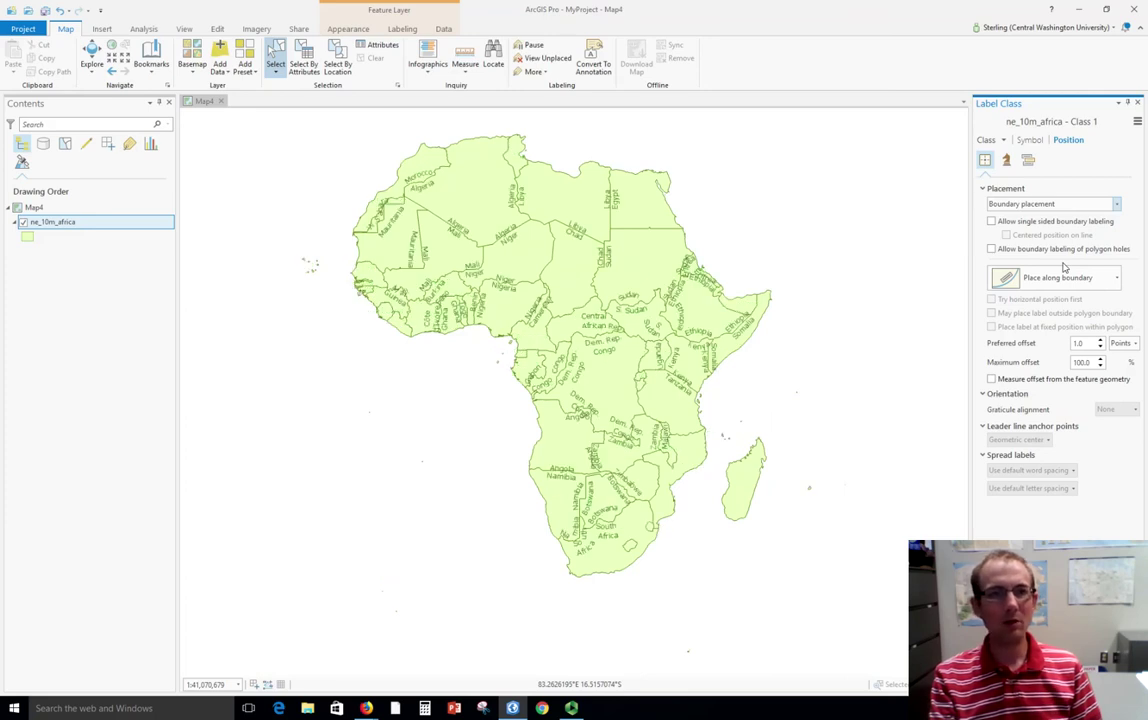
{"action": "scroll", "coordinate": [503, 220], "scroll_direction": "up", "scroll_amount": 5}
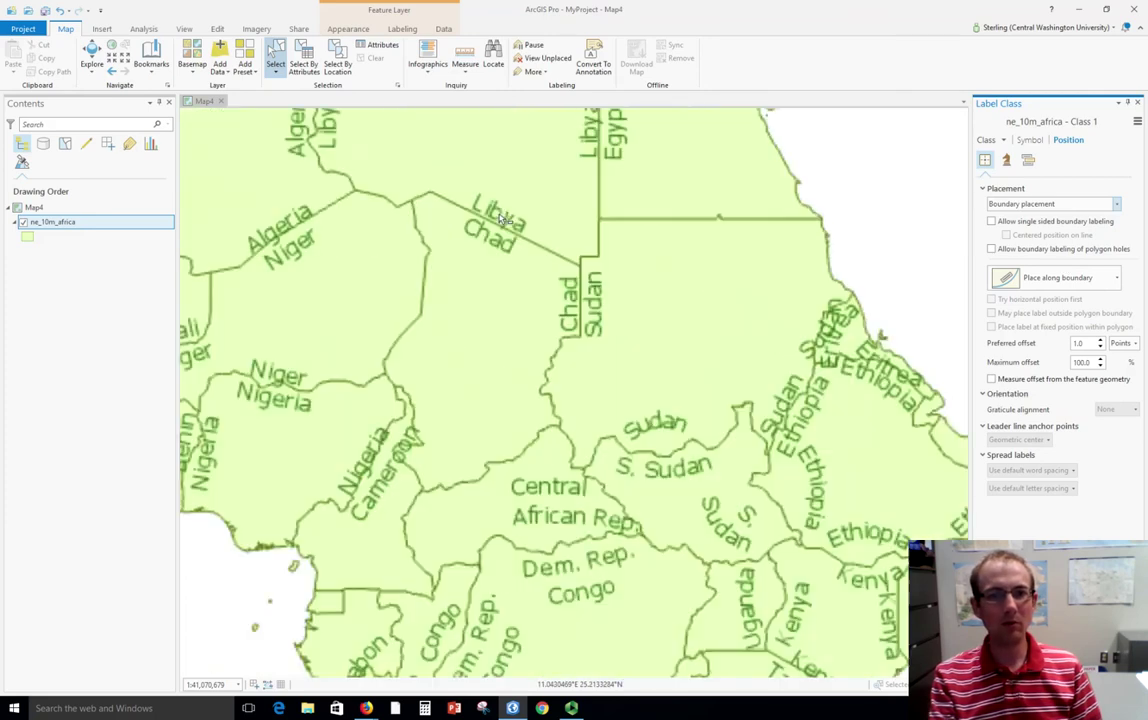
{"action": "scroll", "coordinate": [503, 220], "scroll_direction": "up", "scroll_amount": 5}
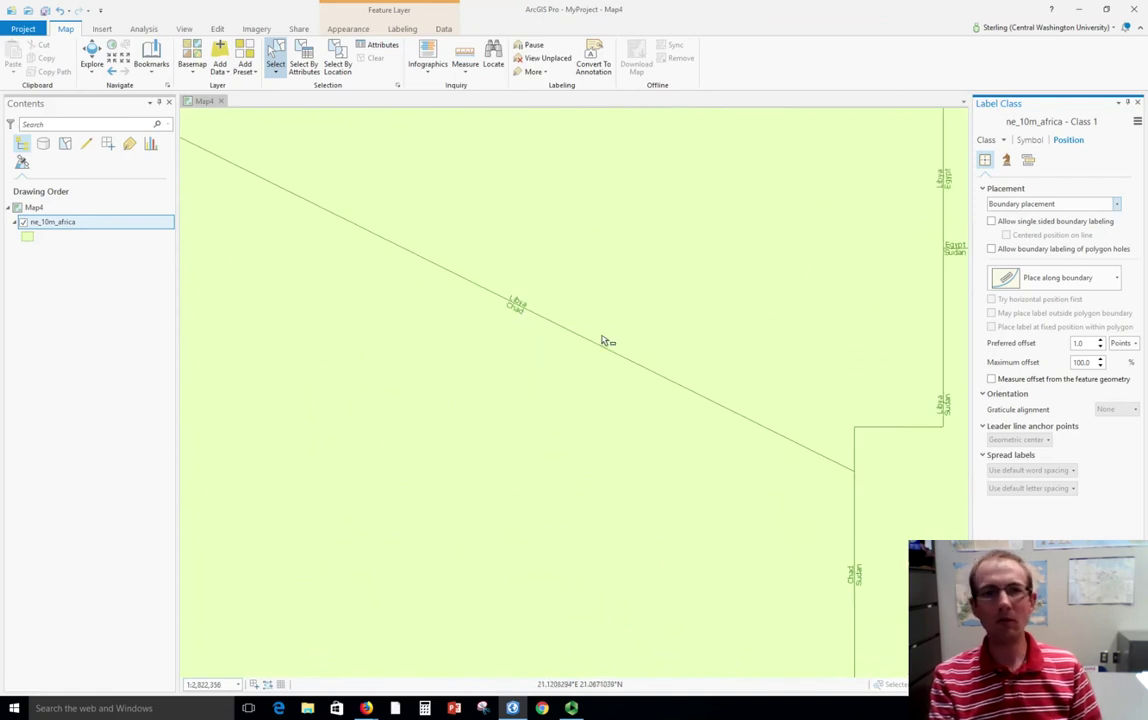
{"action": "left_click", "coordinate": [113, 73]}
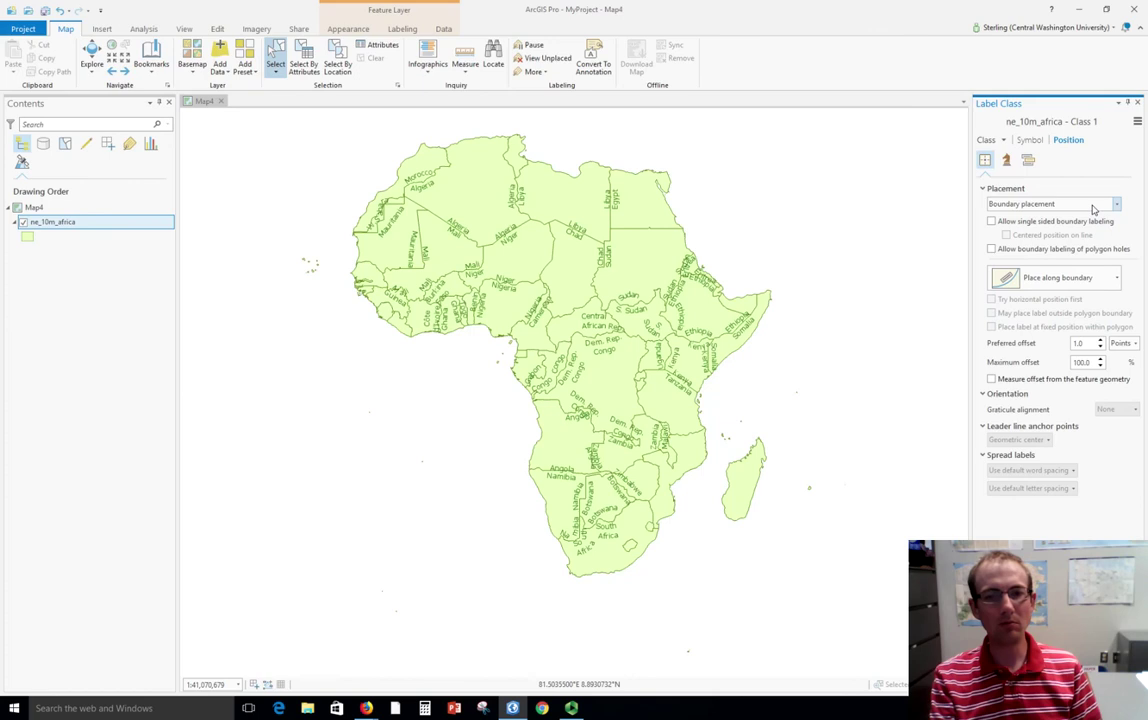
{"action": "left_click", "coordinate": [1093, 205]}
{"action": "left_click", "coordinate": [1090, 221]}
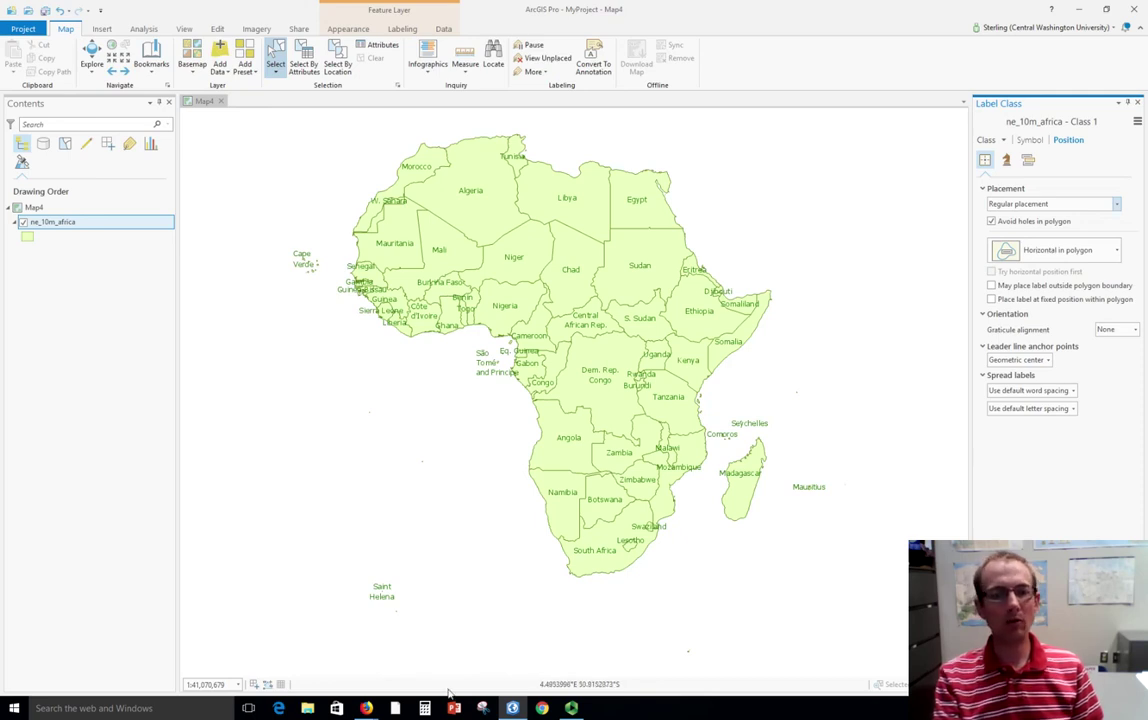
Set the map scale to 1:40,000,000 in the status bar scale box
{"action": "left_click", "coordinate": [228, 685]}
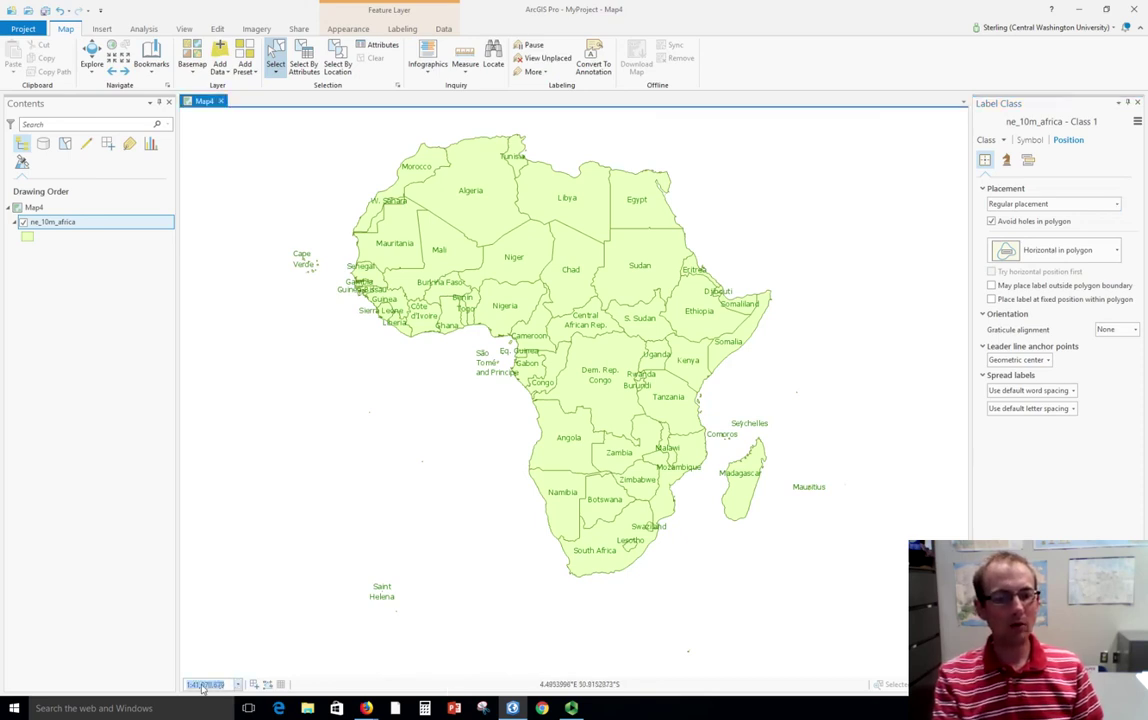
{"action": "left_click", "coordinate": [232, 686]}
{"action": "left_click_drag", "start_coordinate": [232, 686], "coordinate": [207, 688]}
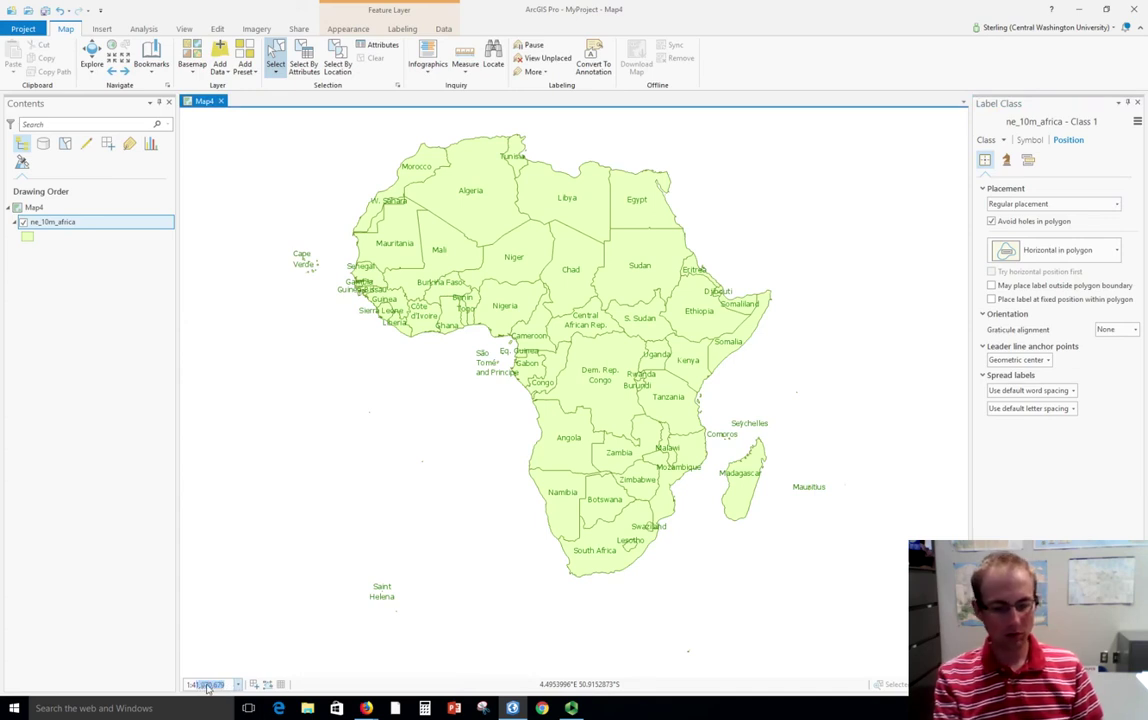
{"action": "type", "text": "40000000"}
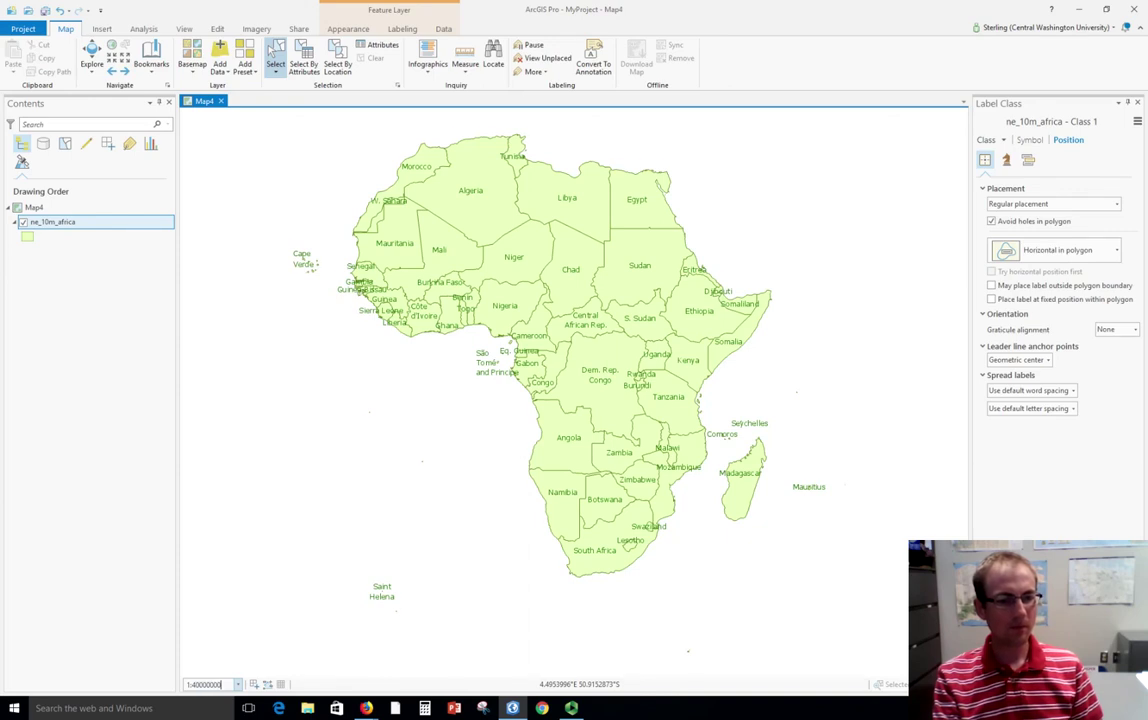
{"action": "key", "text": "Return"}
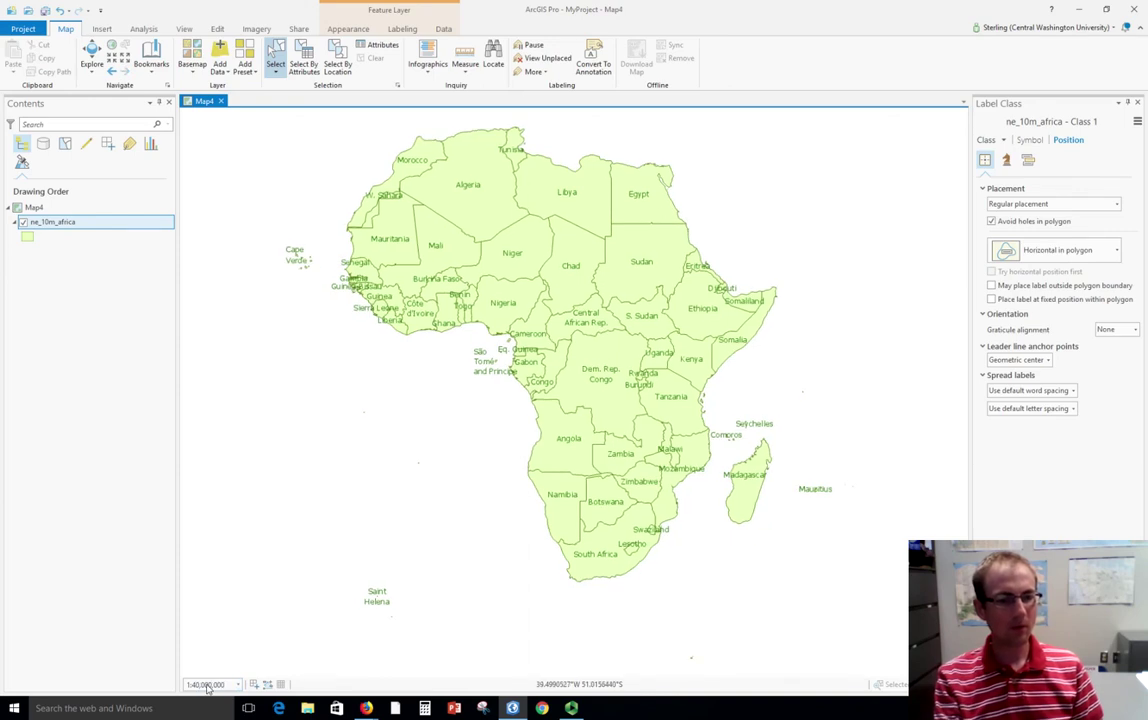
Set Map4's reference scale to the current scale and zoom in and out to check labels
{"action": "right_click", "coordinate": [48, 211]}
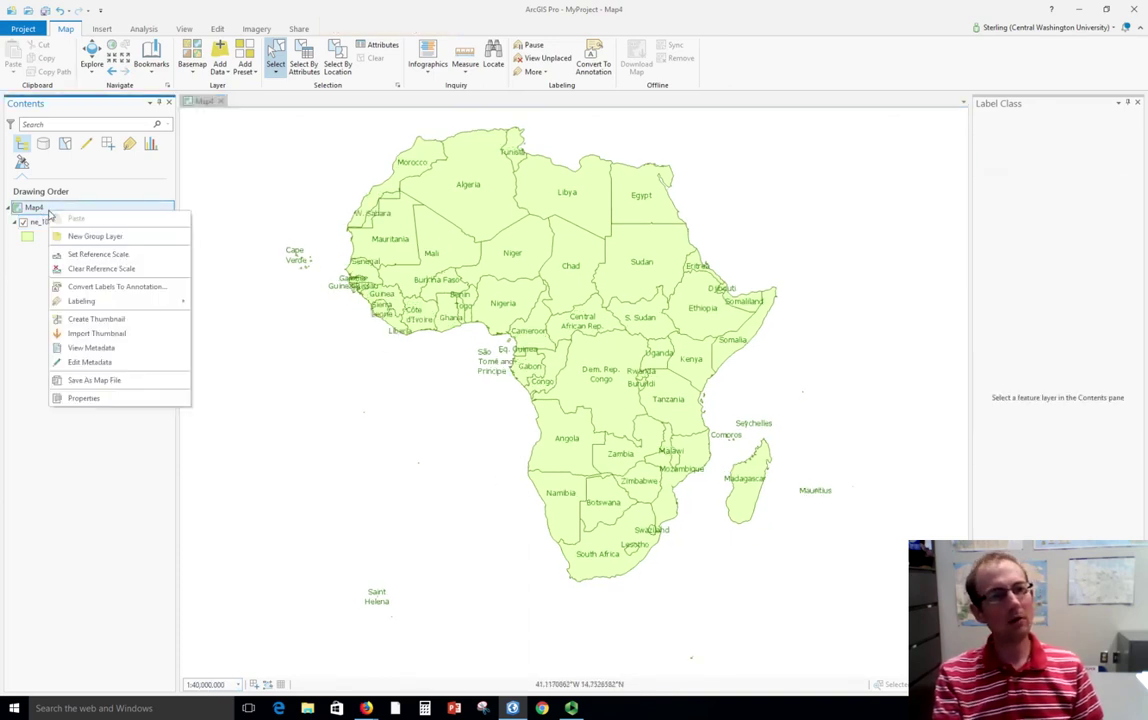
{"action": "left_click", "coordinate": [98, 254]}
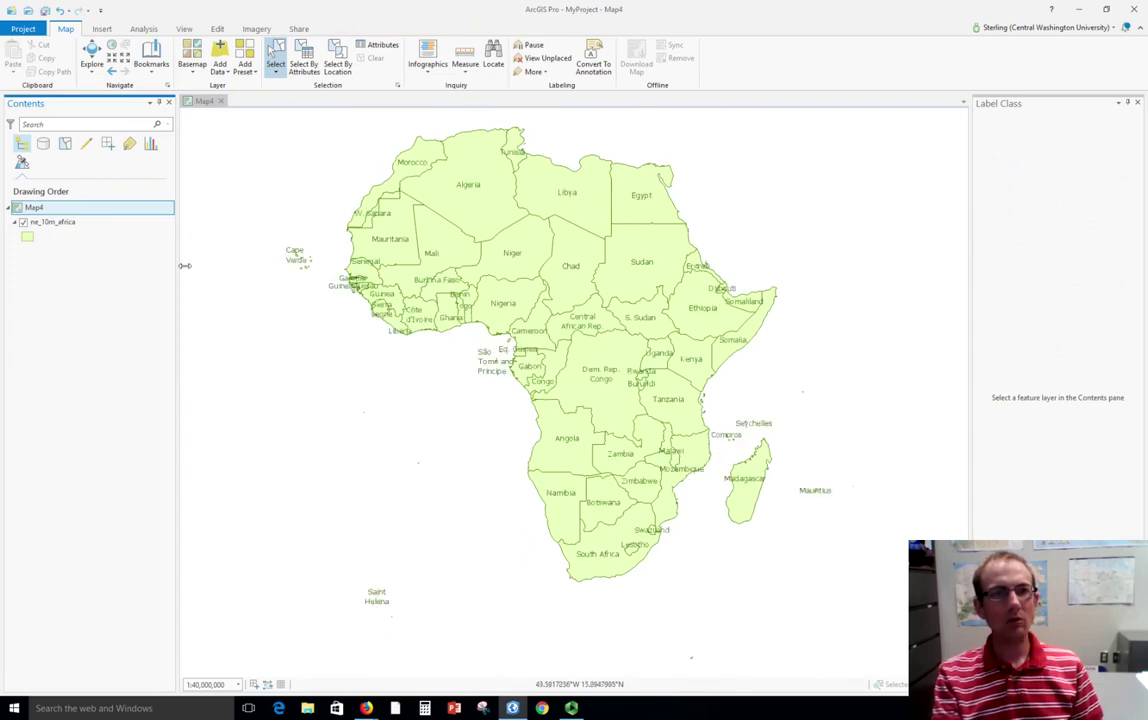
{"action": "scroll", "coordinate": [520, 328], "scroll_direction": "up", "scroll_amount": 3}
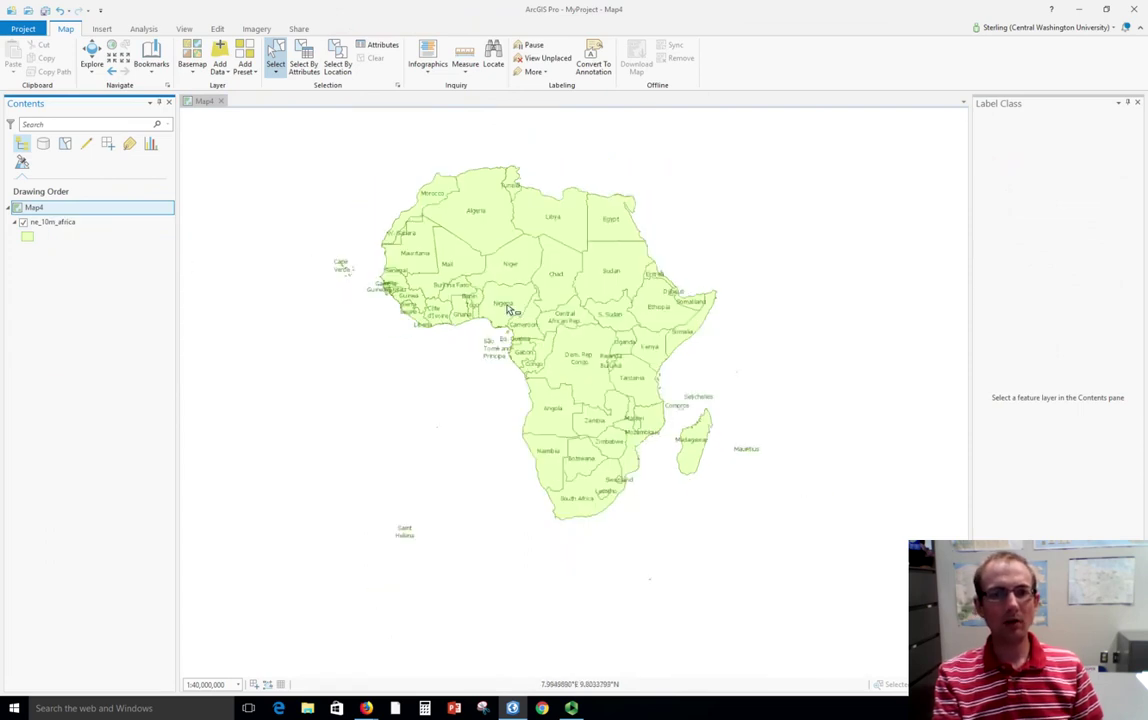
{"action": "scroll", "coordinate": [509, 310], "scroll_direction": "up", "scroll_amount": 2}
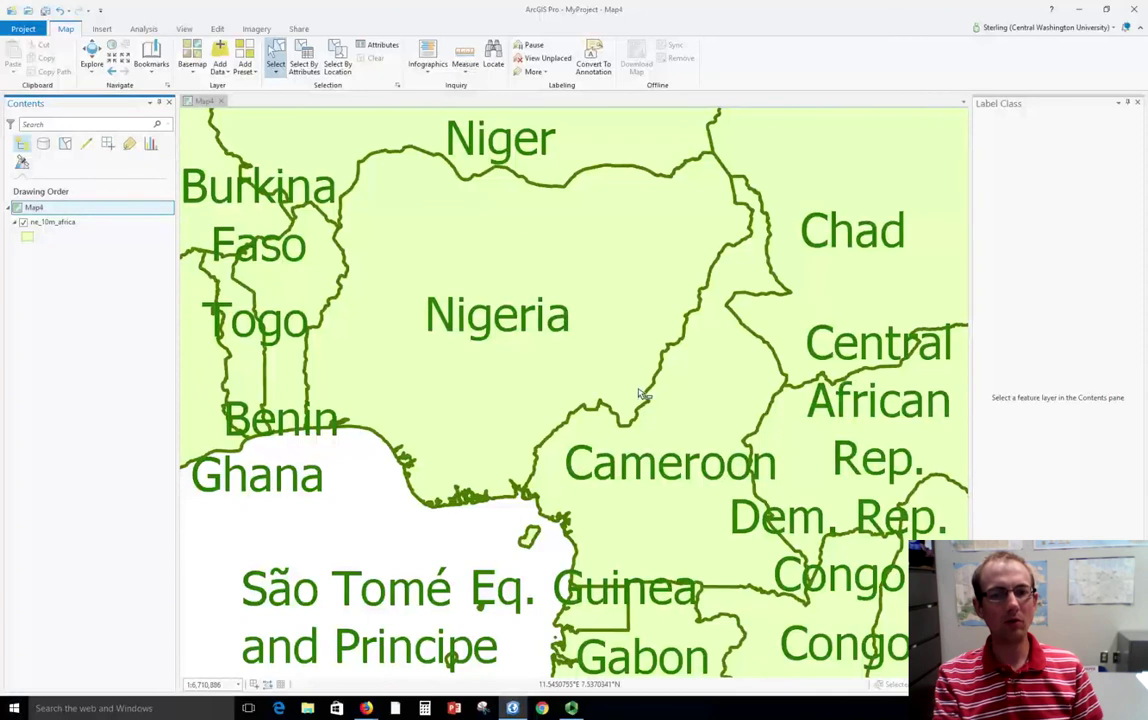
{"action": "scroll", "coordinate": [641, 393], "scroll_direction": "down", "scroll_amount": 5}
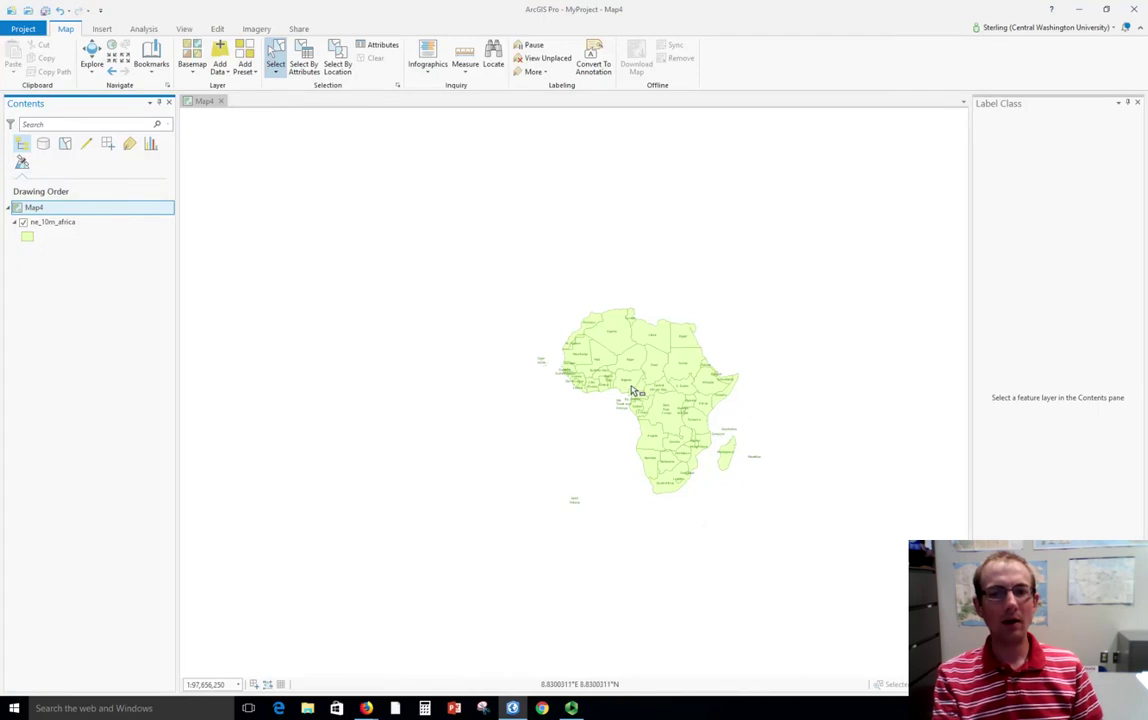
{"action": "scroll", "coordinate": [641, 393], "scroll_direction": "up", "scroll_amount": 3}
Return the map to 1:40,000,000 scale showing all of Africa
{"action": "left_click", "coordinate": [237, 685]}
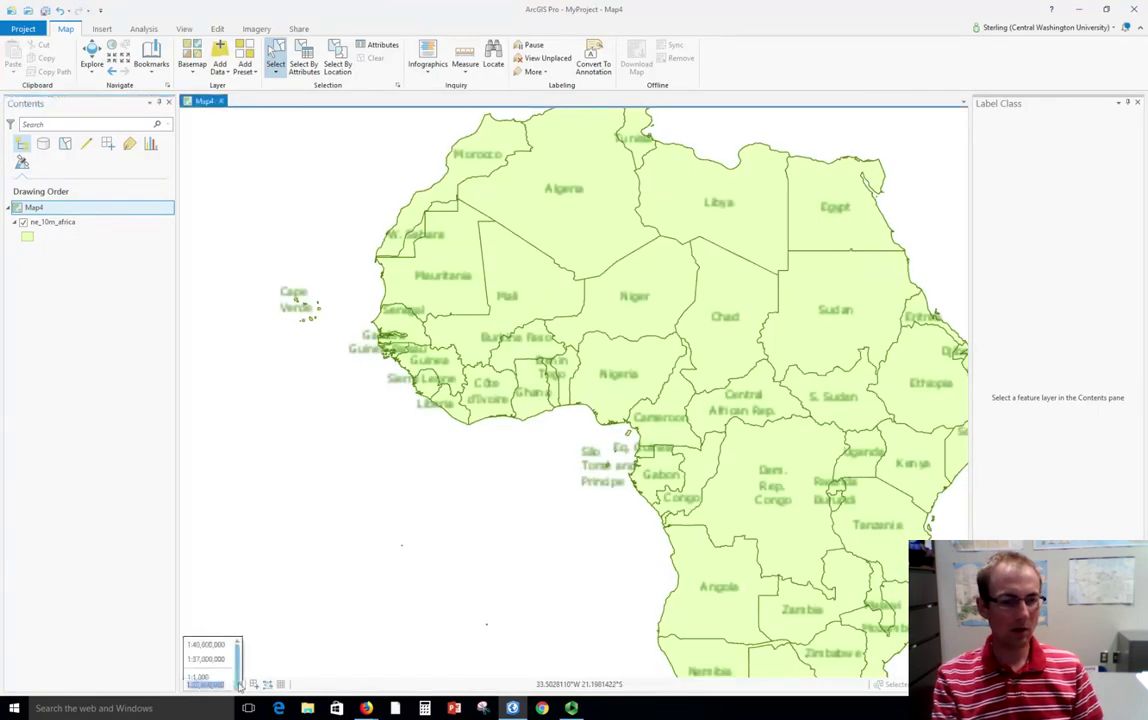
{"action": "left_click", "coordinate": [210, 685]}
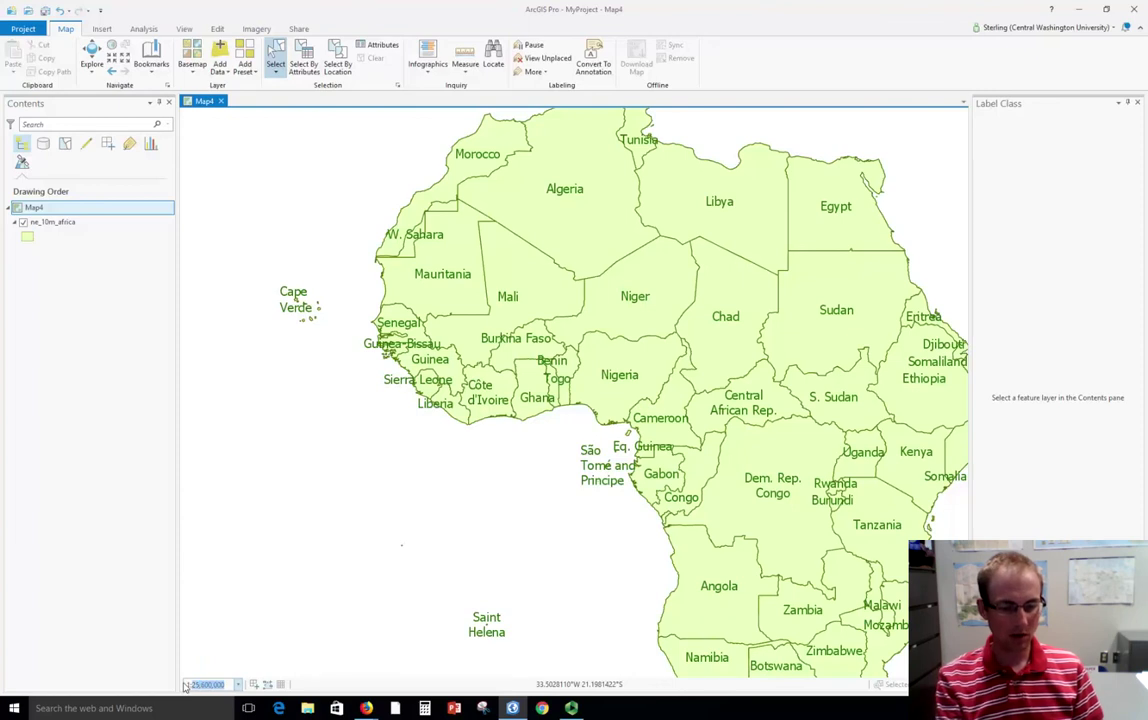
{"action": "type", "text": "1:40,000,000"}
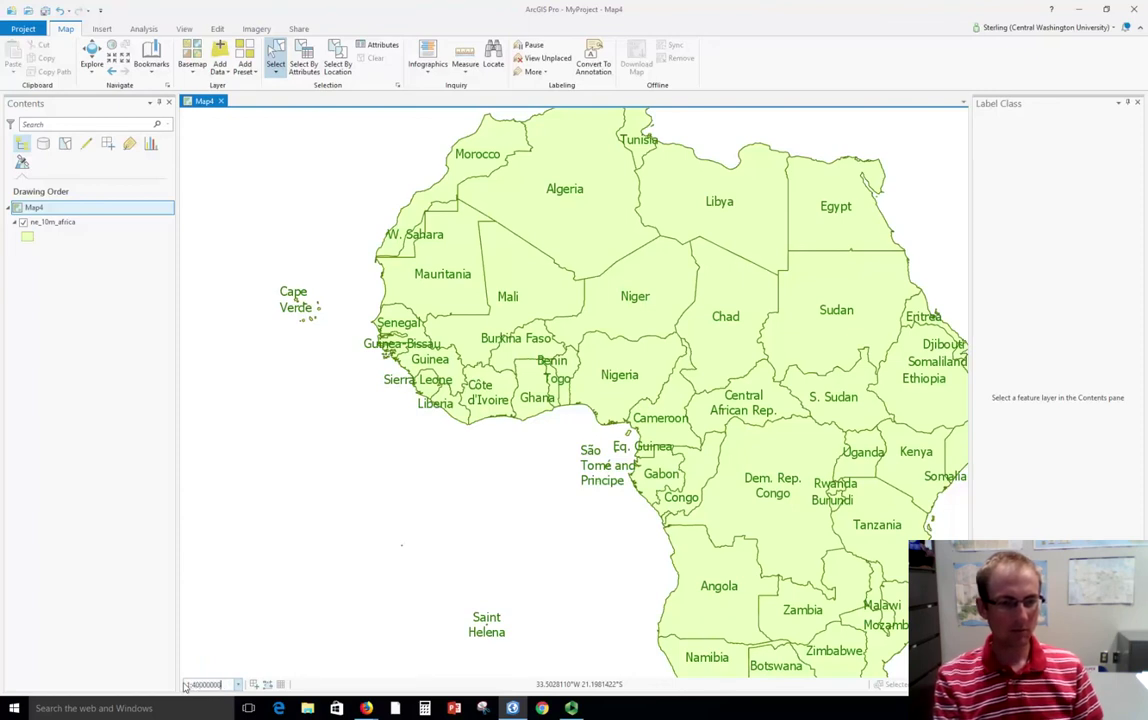
{"action": "key", "text": "Return"}
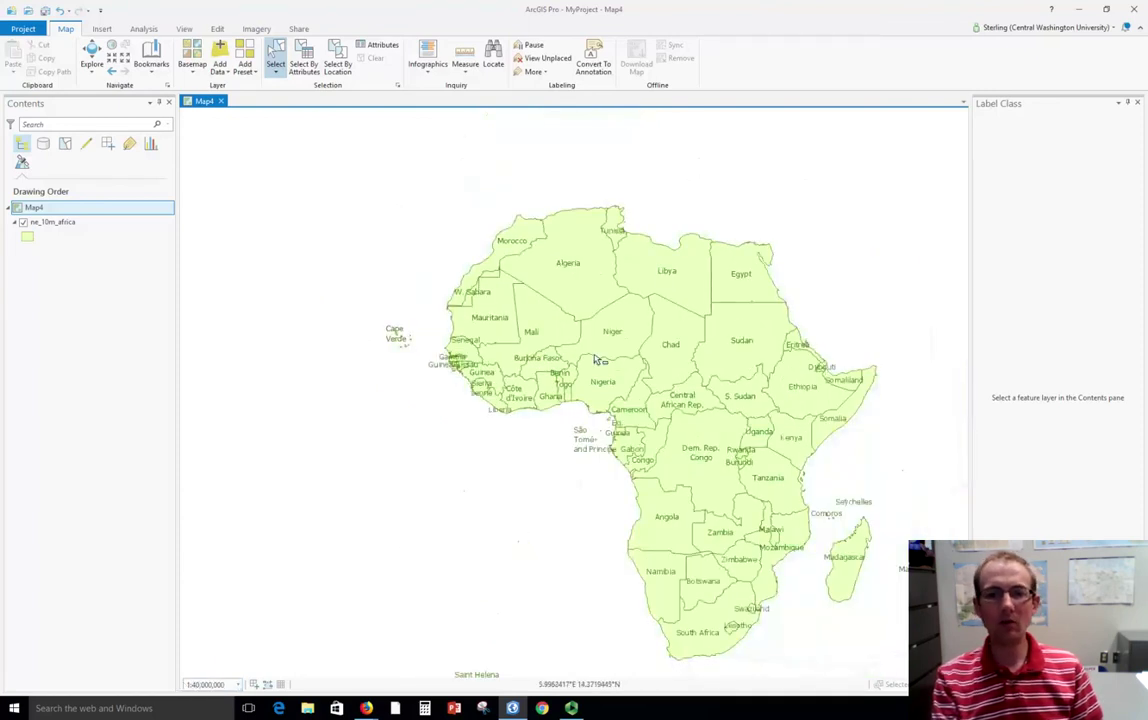